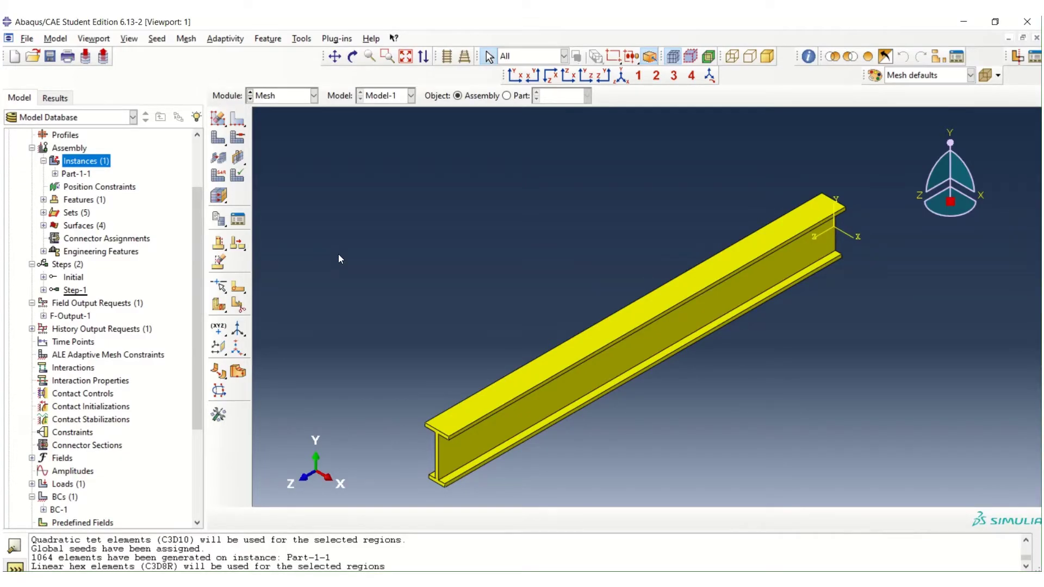
# - Seed the I-beam at global size 50 and mesh it into 180 hex elements
pyautogui.click(513, 78)
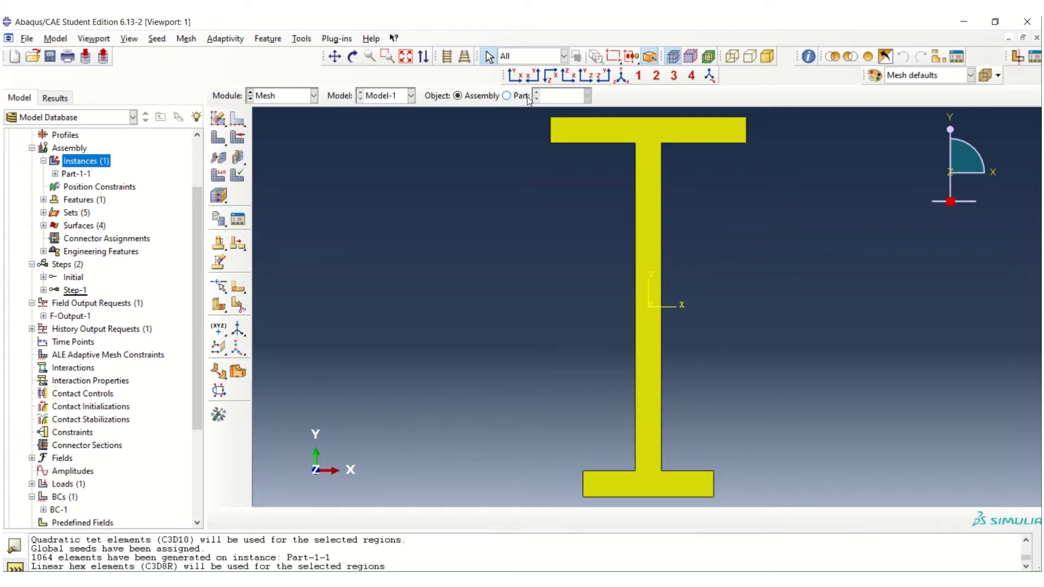
pyautogui.click(621, 77)
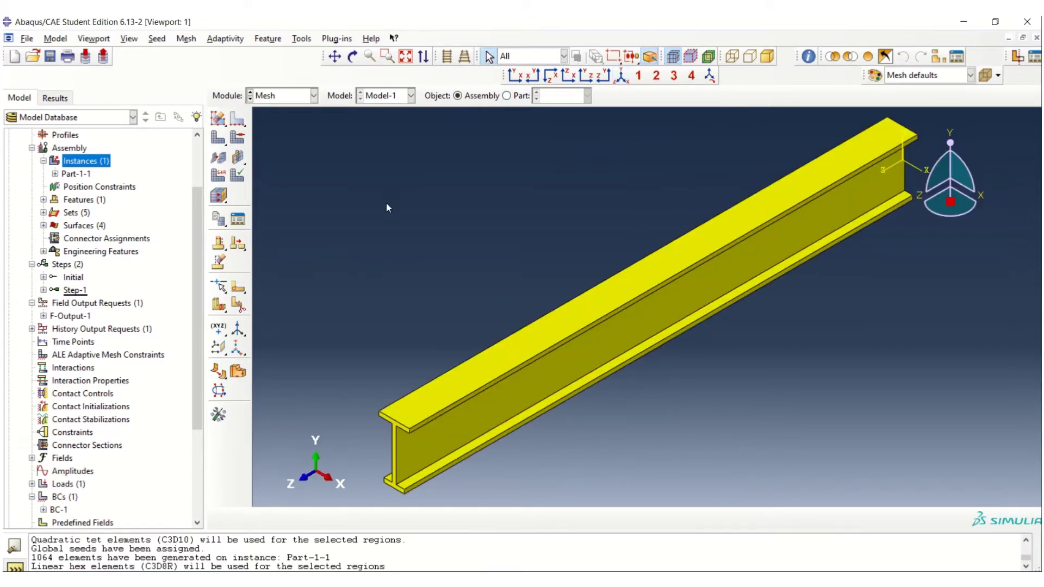
pyautogui.click(218, 121)
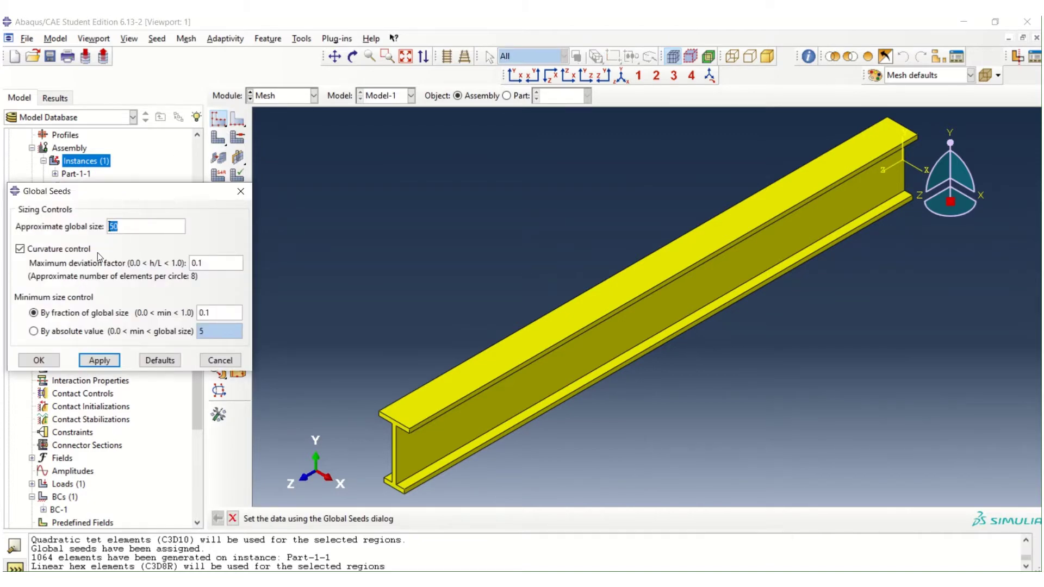
pyautogui.click(39, 360)
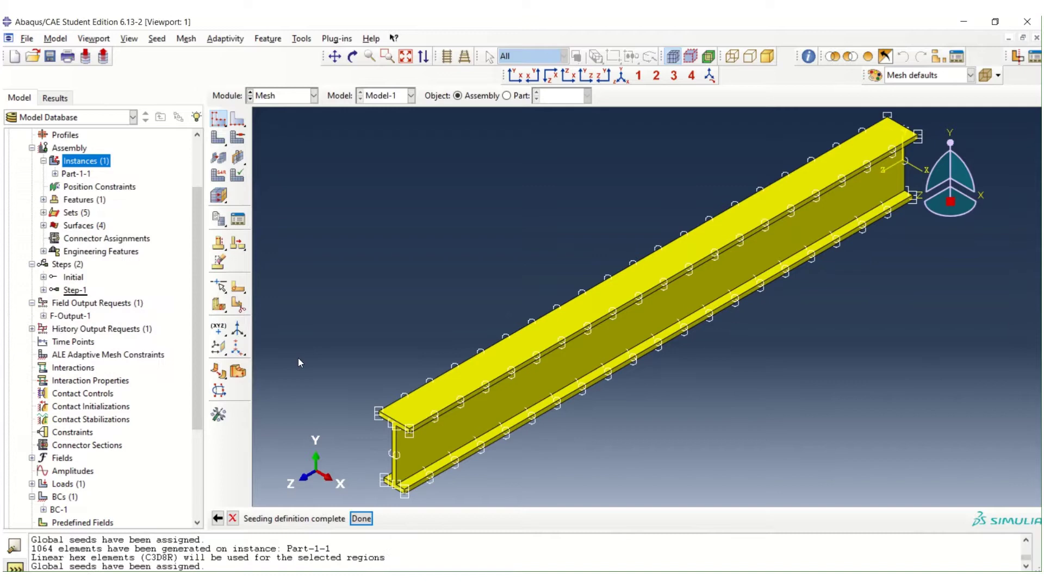
pyautogui.click(224, 140)
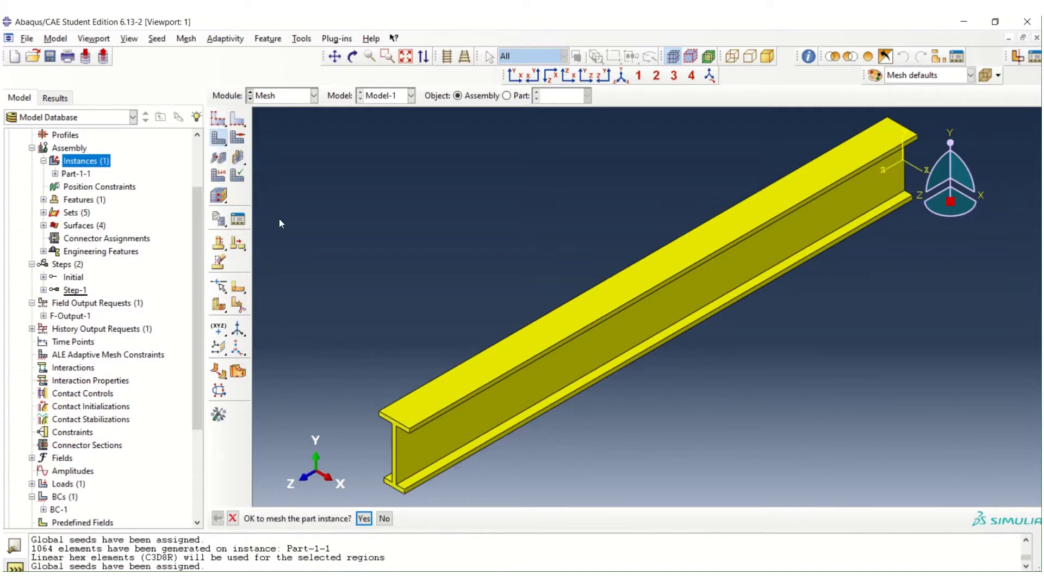
pyautogui.middleClick(284, 222)
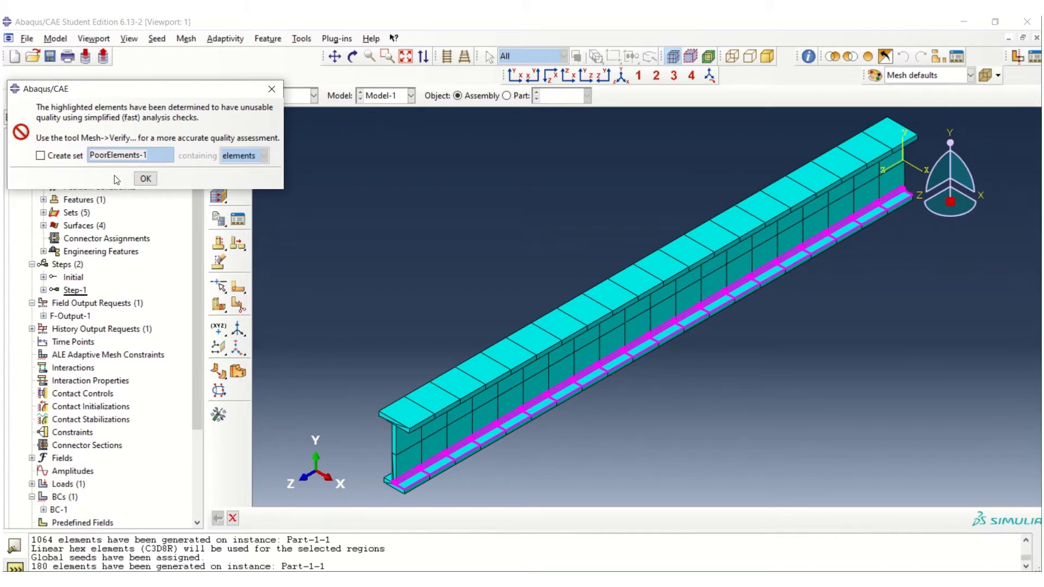
# - Dismiss the quality warning, reseed at global size 10, delete the old mesh, and remesh
pyautogui.click(138, 181)
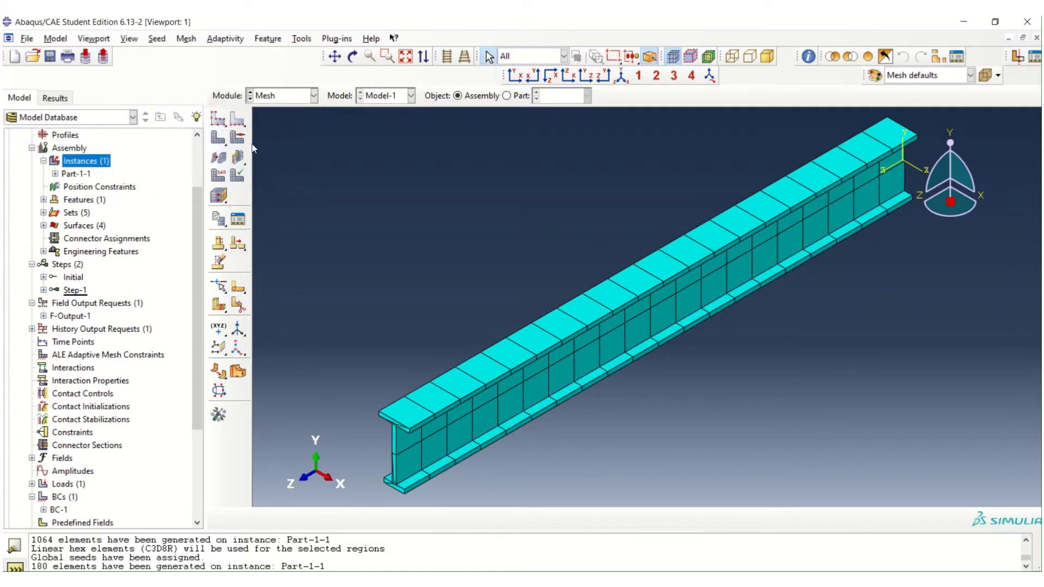
pyautogui.click(224, 126)
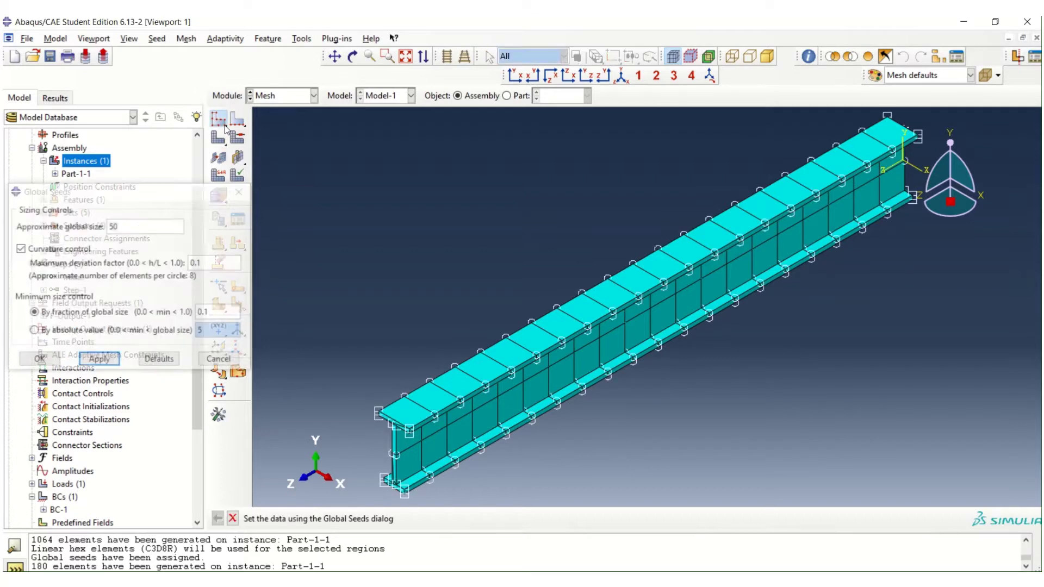
pyautogui.click(143, 223)
pyautogui.write('10')
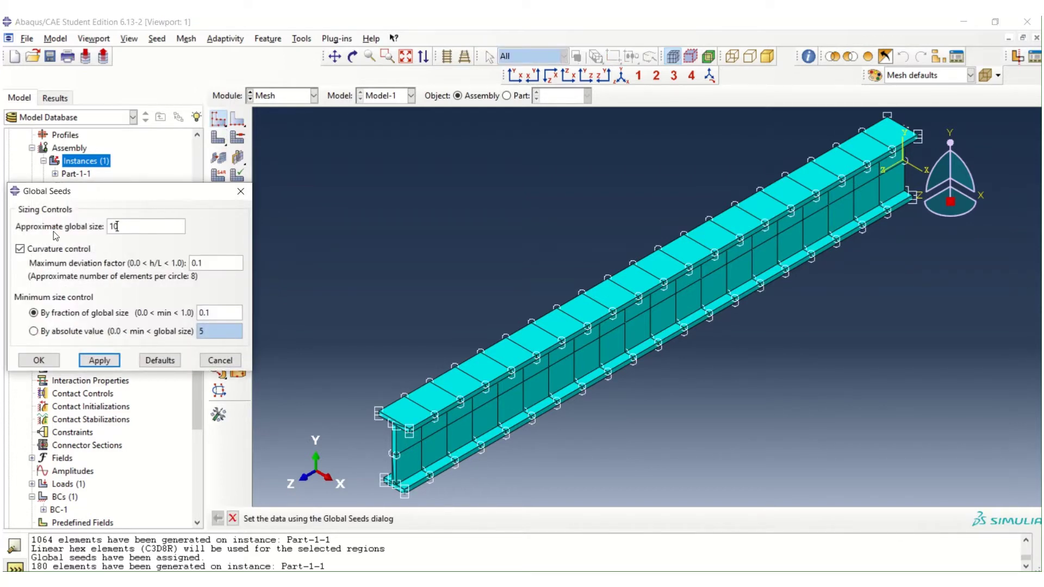
pyautogui.click(39, 360)
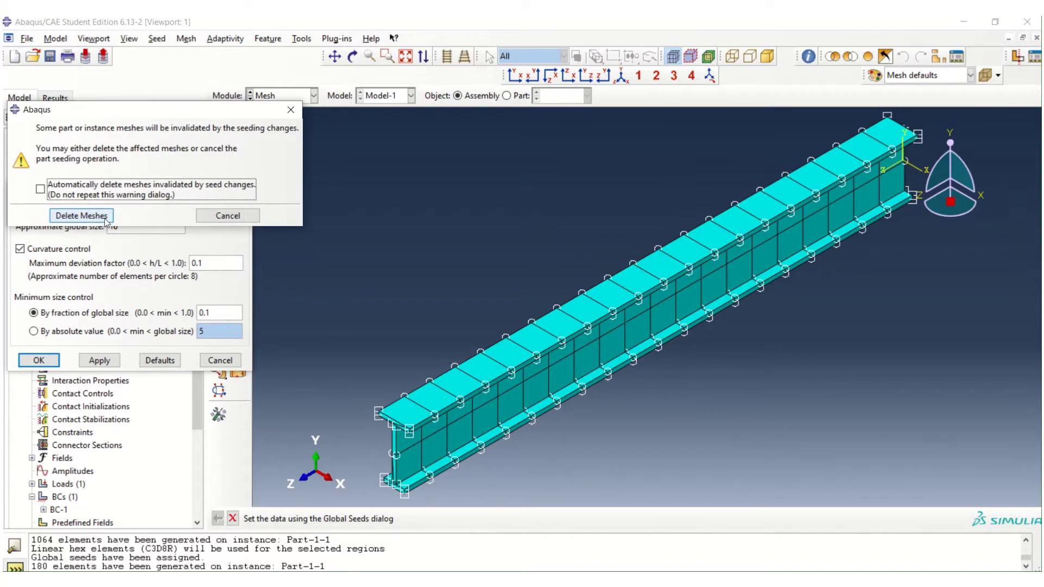
pyautogui.click(82, 216)
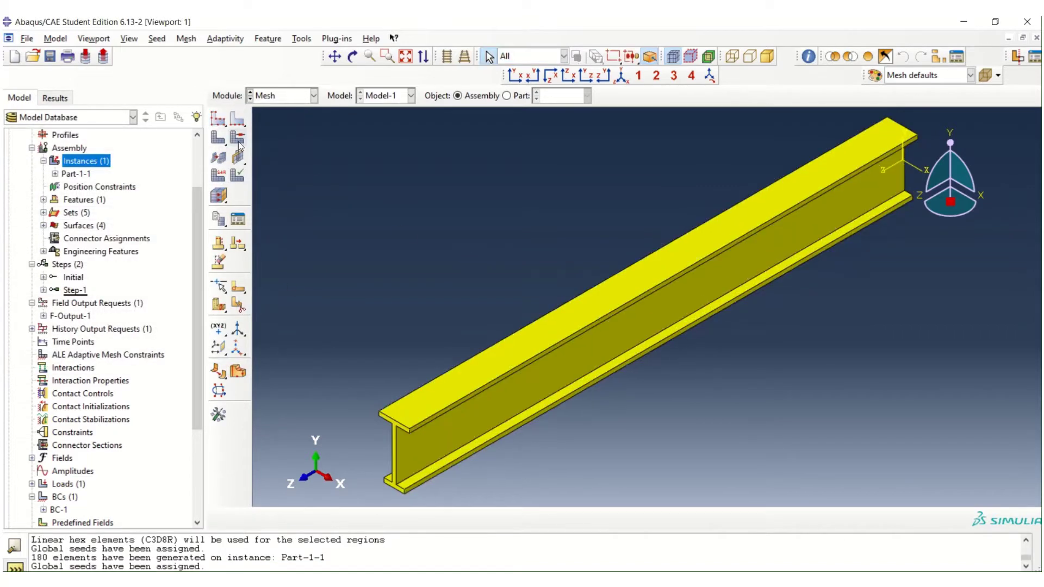
pyautogui.click(238, 140)
# - Confirm the 3200-element mesh and inspect it in front and isometric views
pyautogui.middleClick(454, 262)
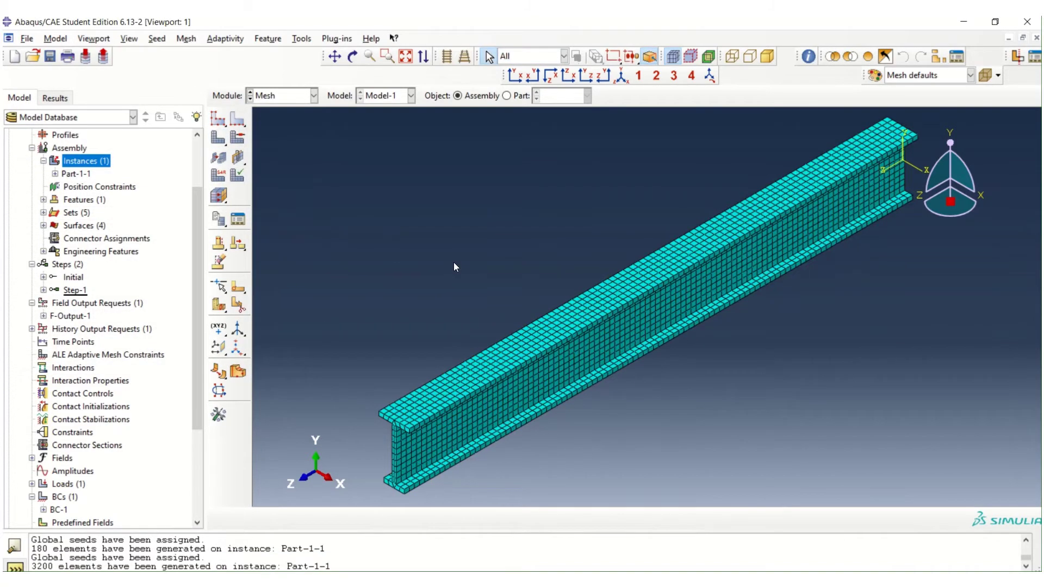
pyautogui.scroll(2, 413, 394)
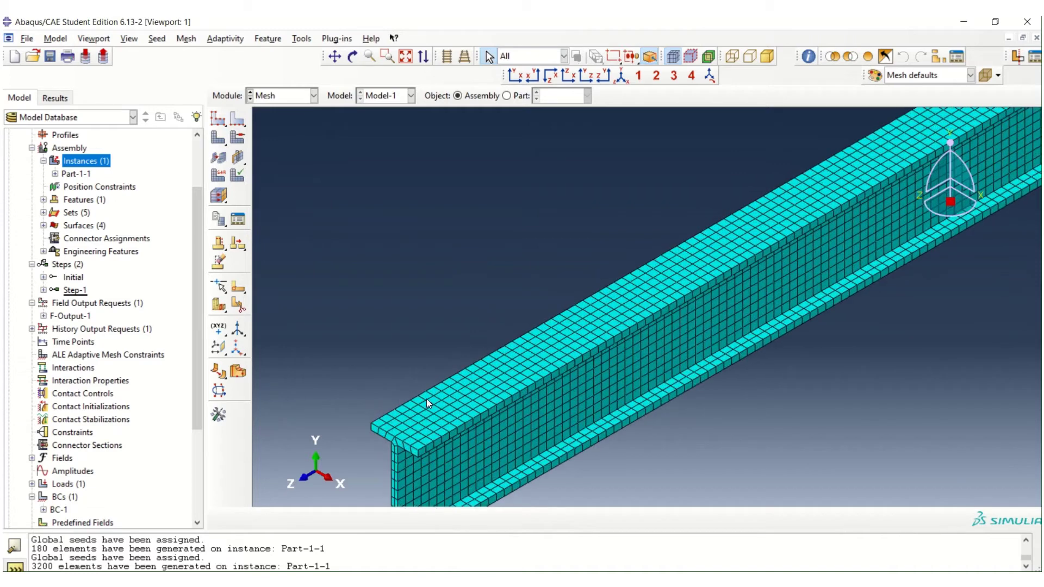
pyautogui.click(518, 75)
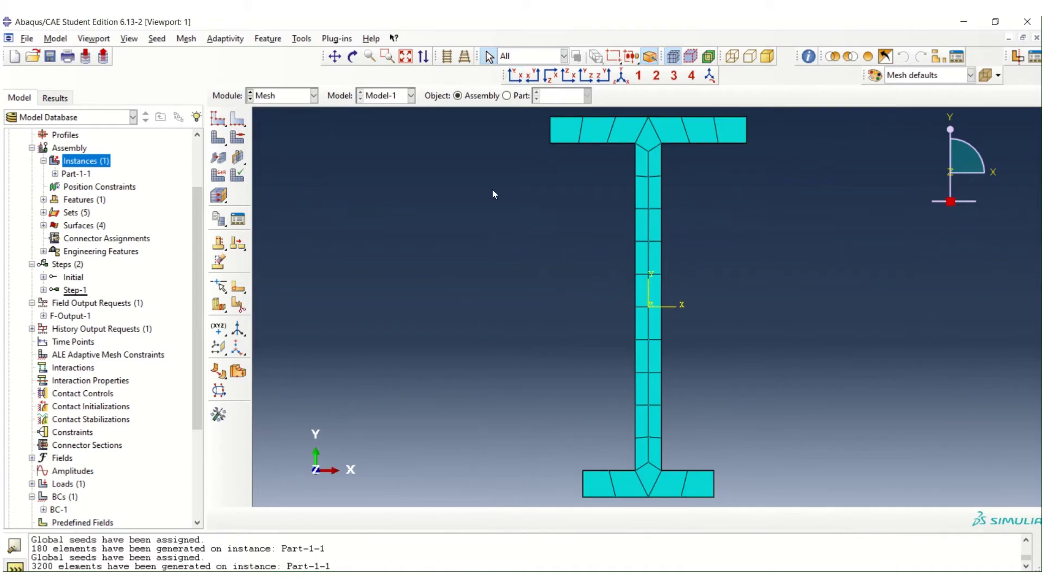
pyautogui.click(621, 75)
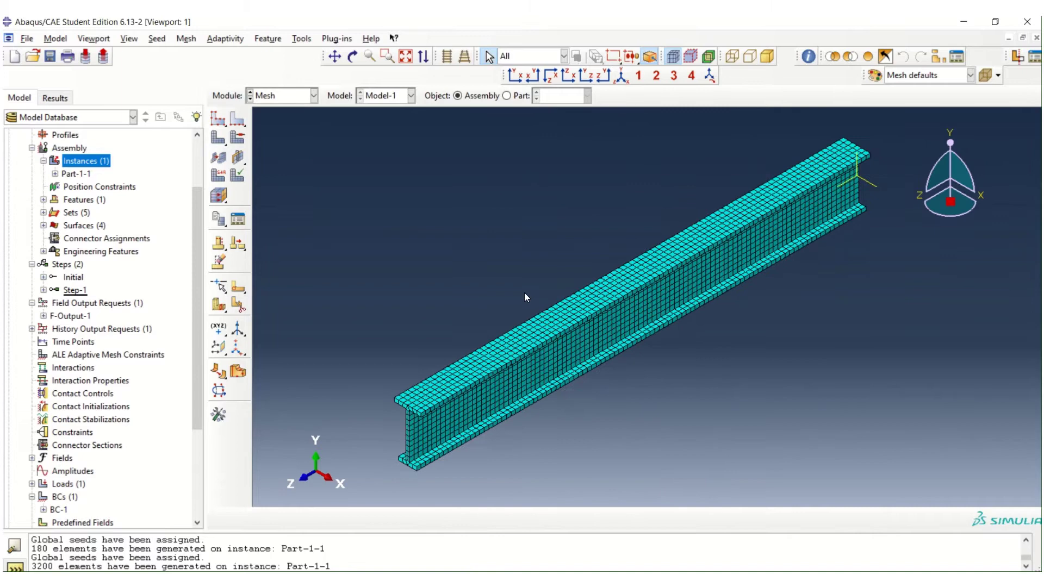
# - Assign C3D8R linear hex reduced-integration 3D Stress elements to the whole beam
pyautogui.click(218, 174)
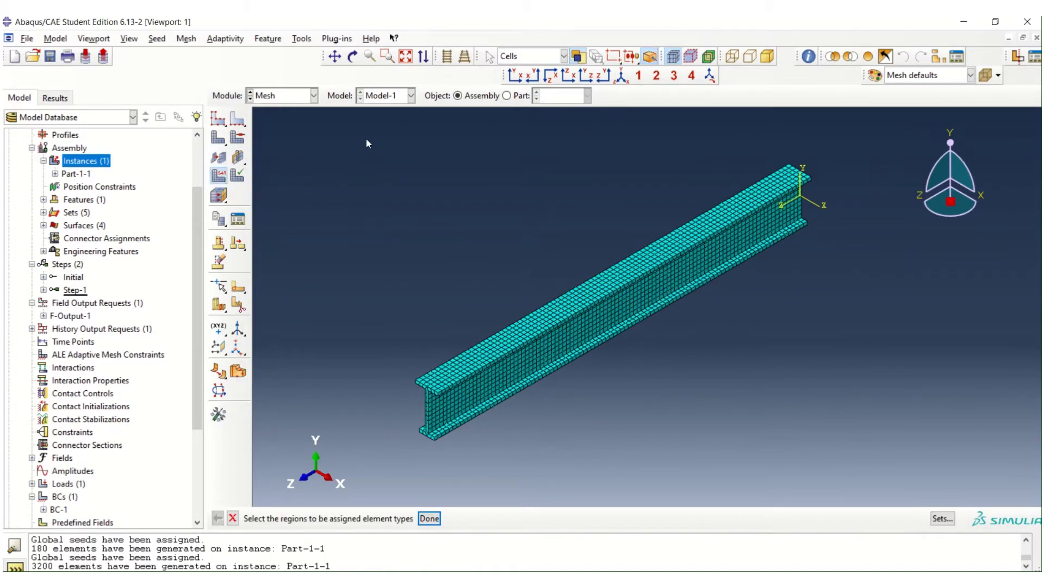
pyautogui.moveTo(366, 139); pyautogui.dragTo(878, 459)
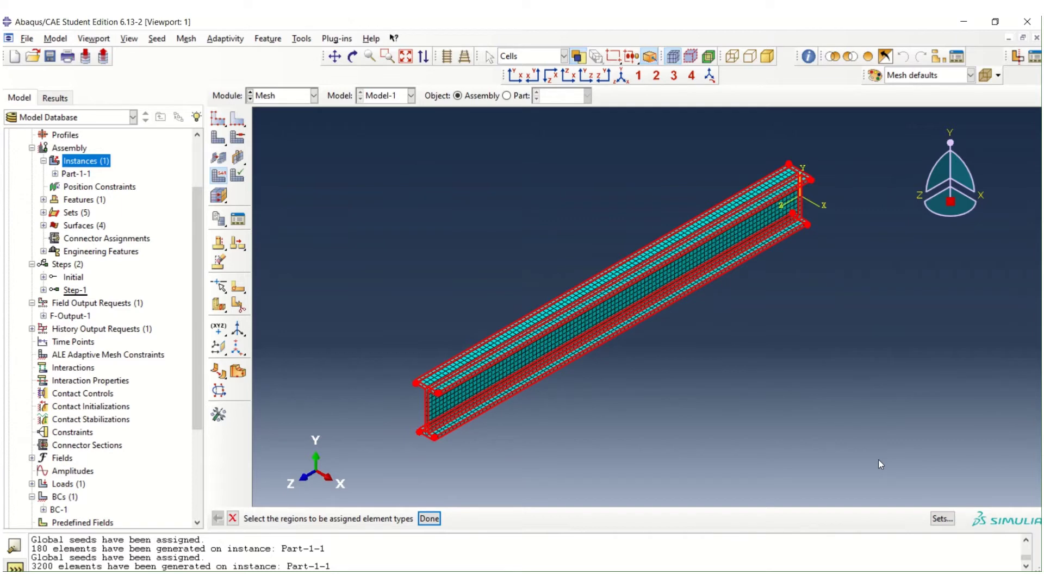
pyautogui.middleClick(596, 468)
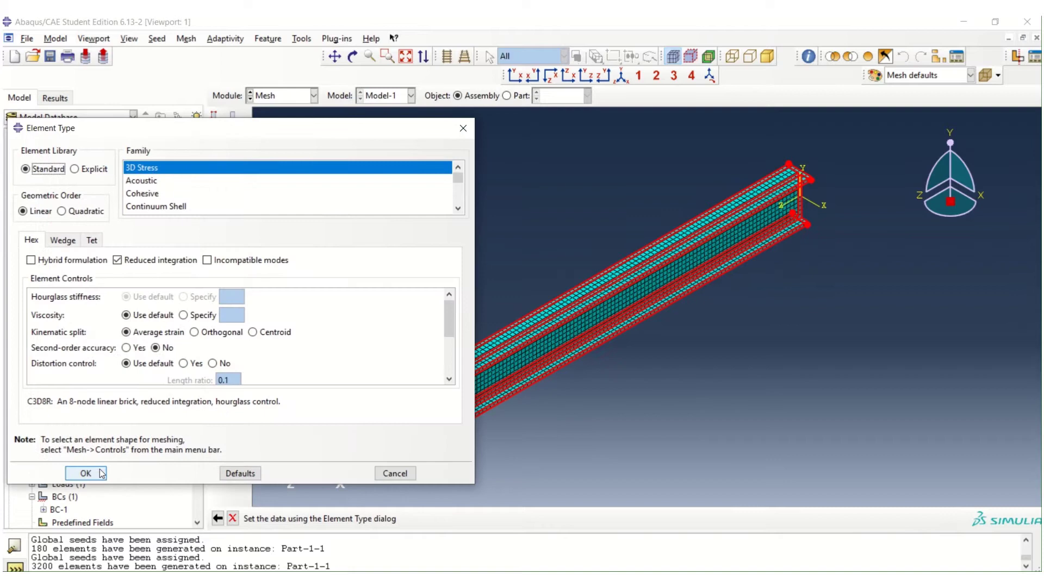
pyautogui.click(91, 473)
# - In the Job module, submit Job-1, dismiss the 1,000-node limit error, and close Job Manager
pyautogui.click(275, 97)
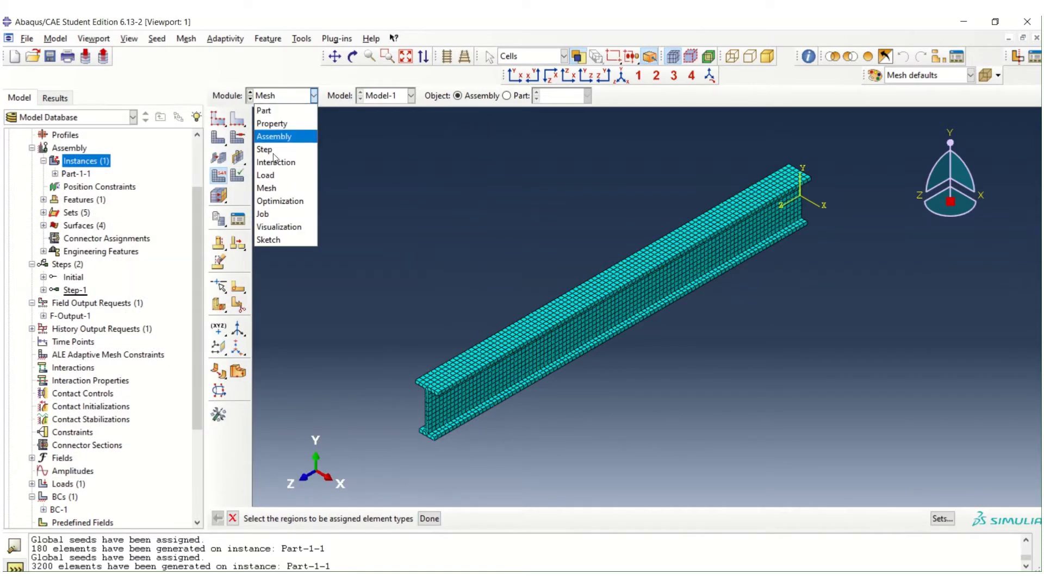
pyautogui.click(270, 214)
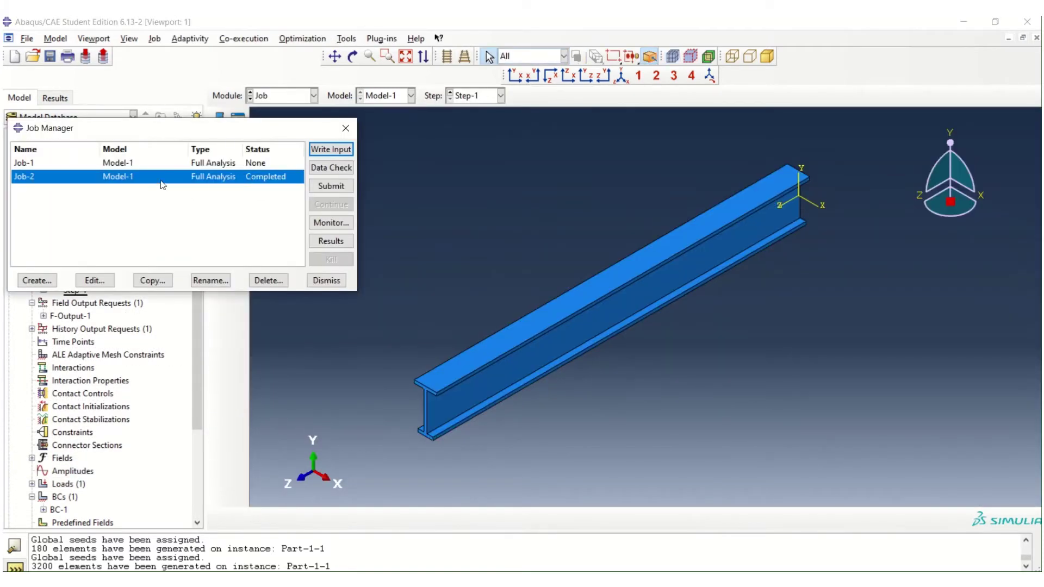
pyautogui.click(143, 164)
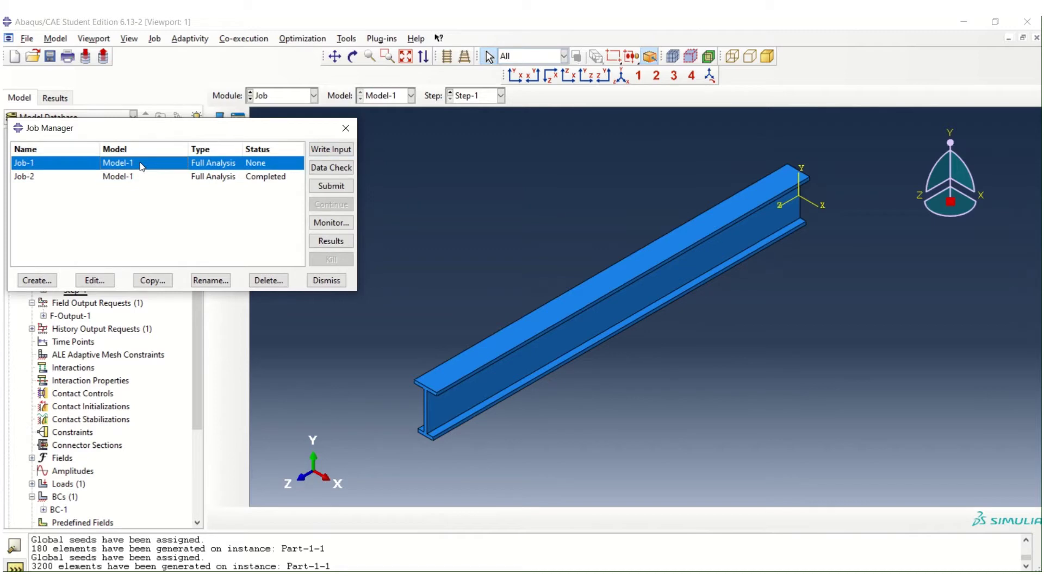
pyautogui.click(334, 187)
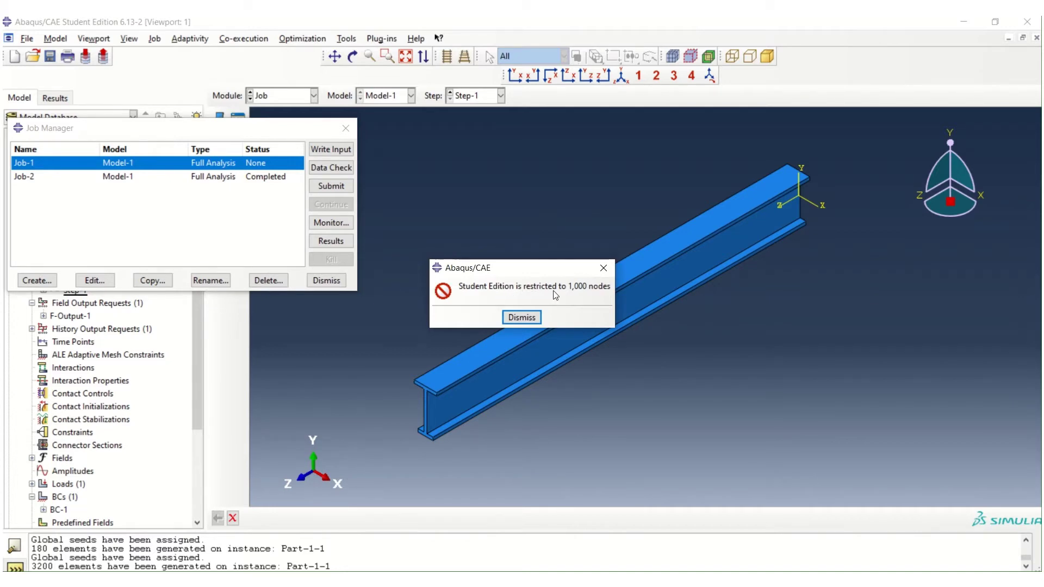
pyautogui.click(523, 319)
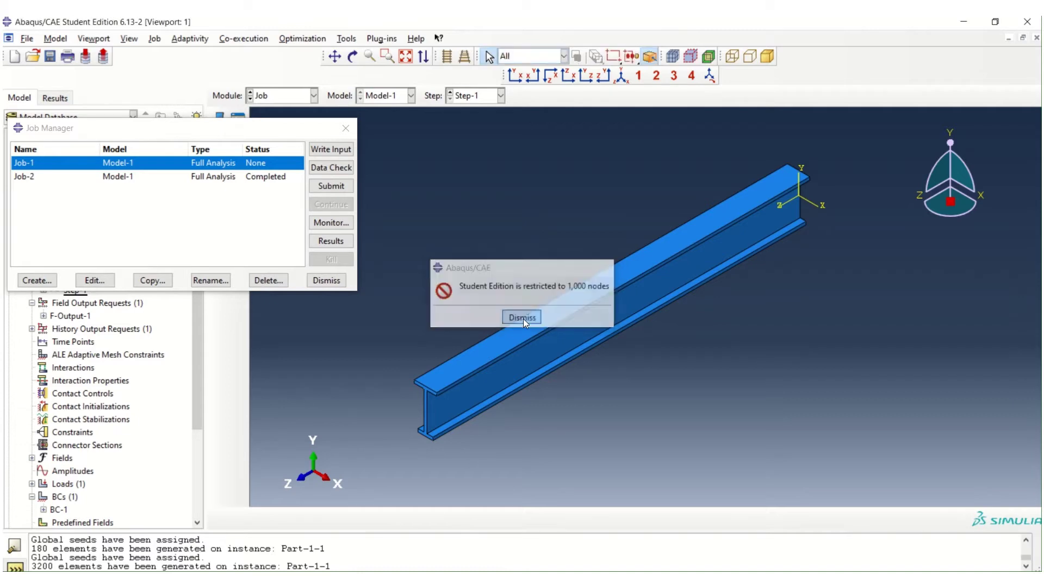
pyautogui.click(345, 127)
# - Back in the Mesh module, set free Tet mesh controls and delete the old hex mesh
pyautogui.click(296, 98)
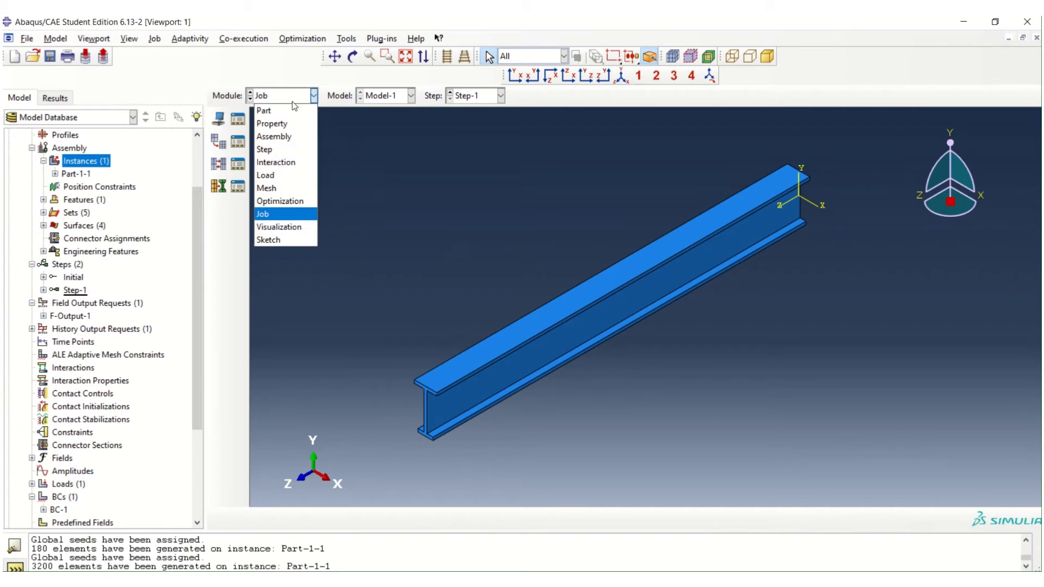
pyautogui.click(277, 188)
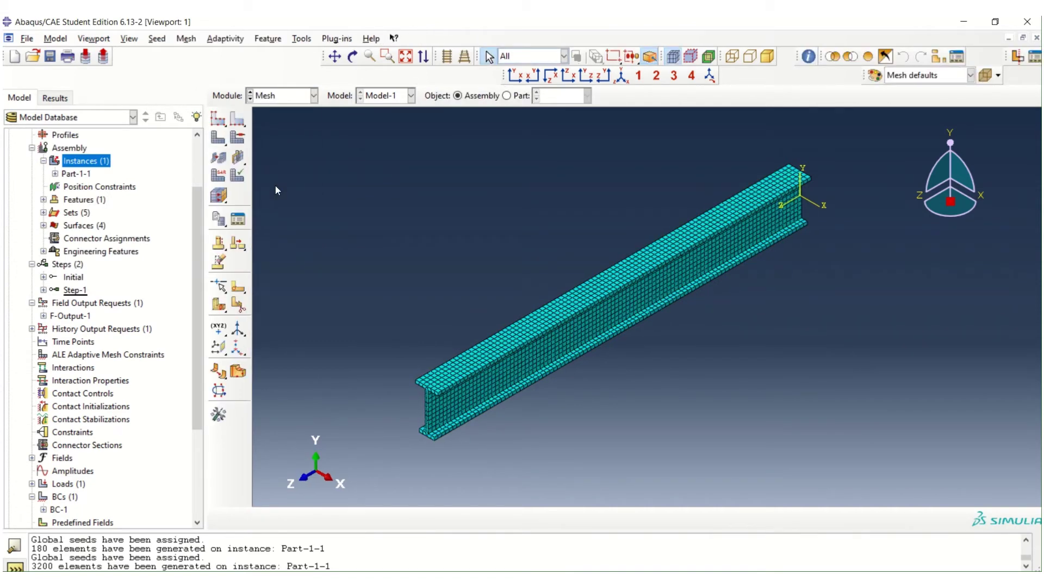
pyautogui.click(240, 143)
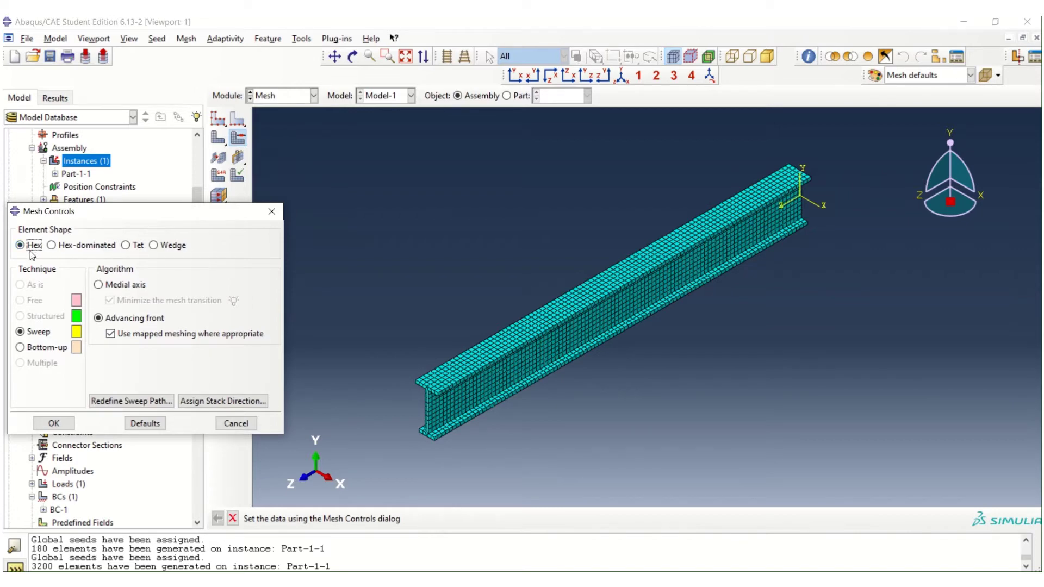
pyautogui.click(127, 246)
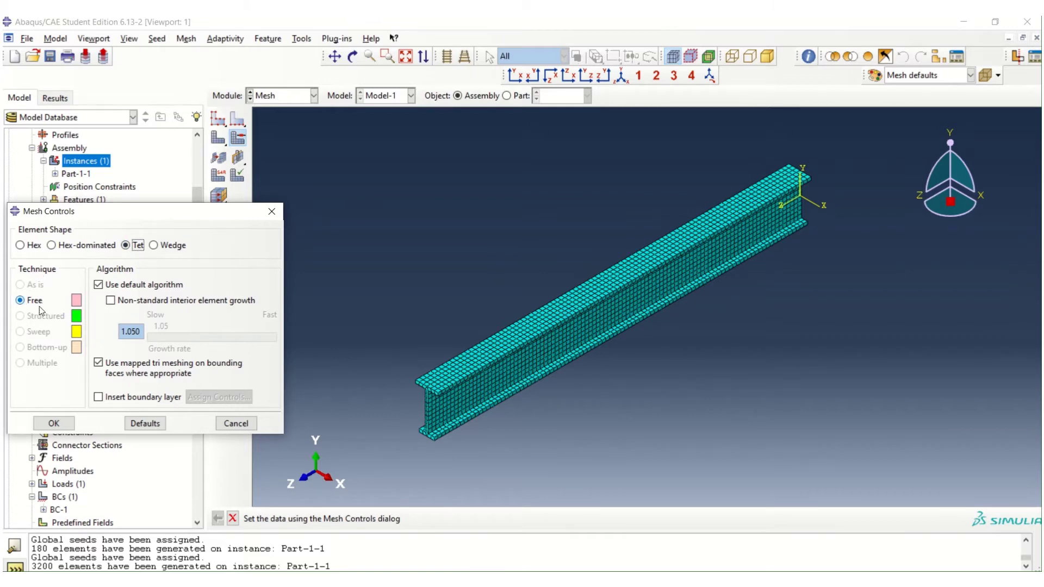
pyautogui.click(49, 423)
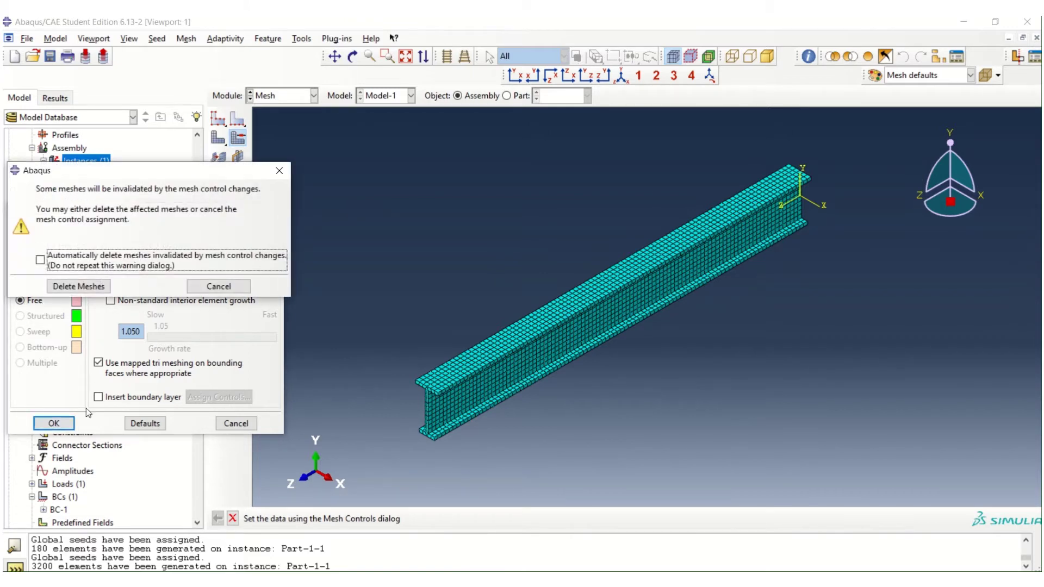
pyautogui.click(78, 286)
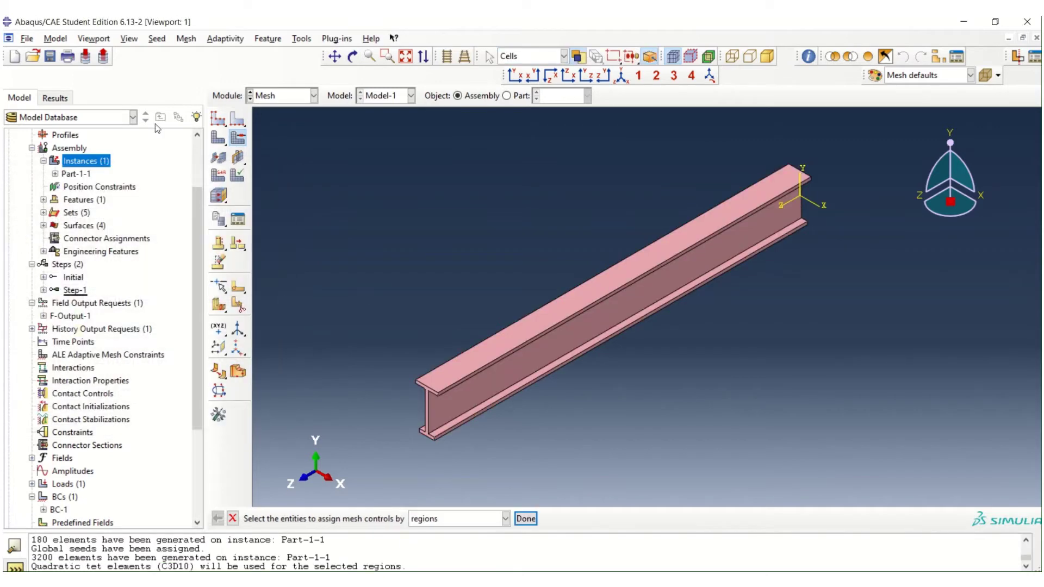
# - Seed at global size 50, mesh into 1064 tet elements, and check front and isometric views
pyautogui.click(217, 119)
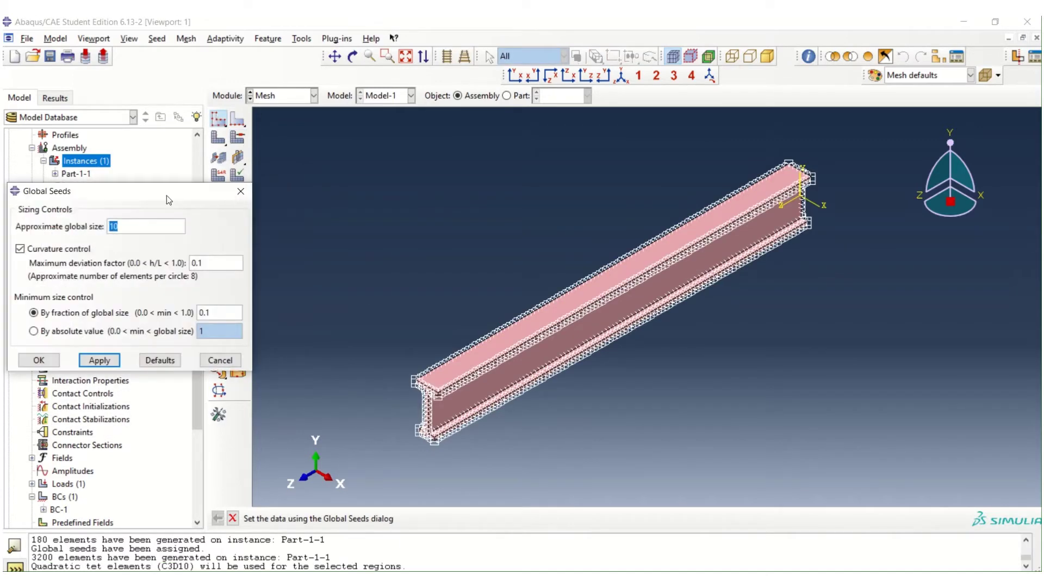
pyautogui.write('50')
pyautogui.click(57, 361)
pyautogui.middleClick(357, 257)
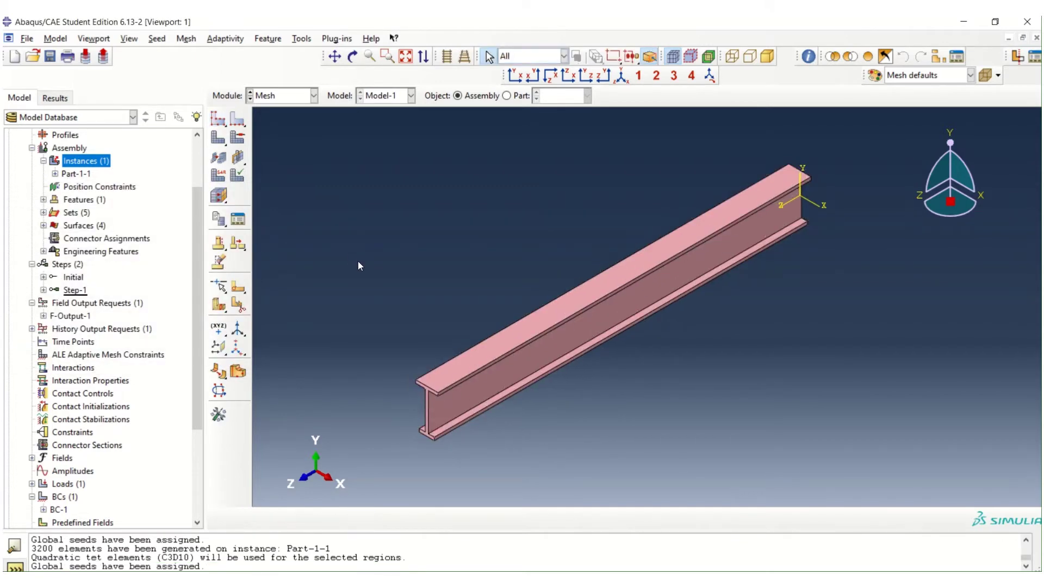
pyautogui.click(218, 138)
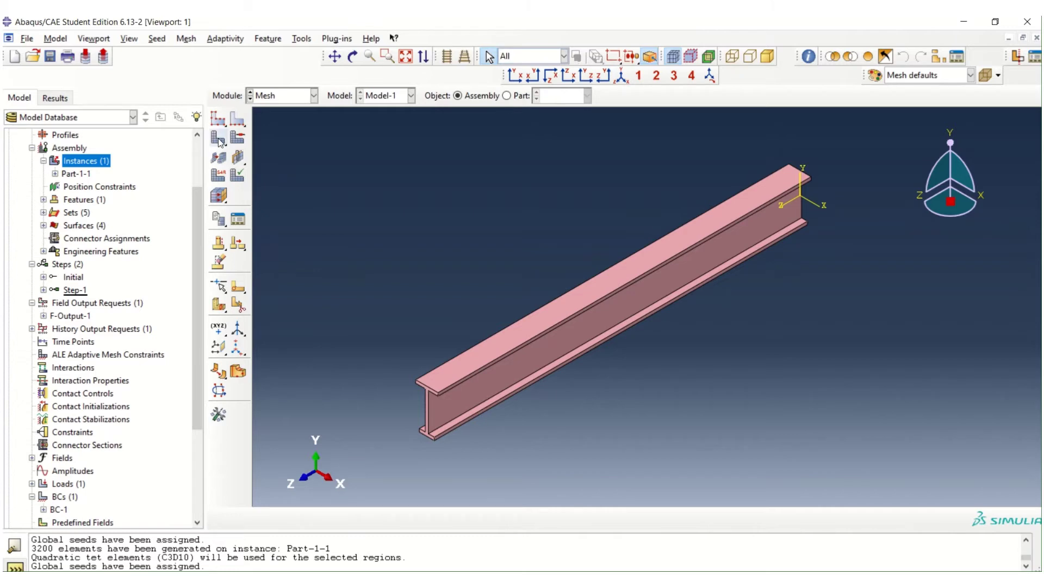
pyautogui.middleClick(396, 248)
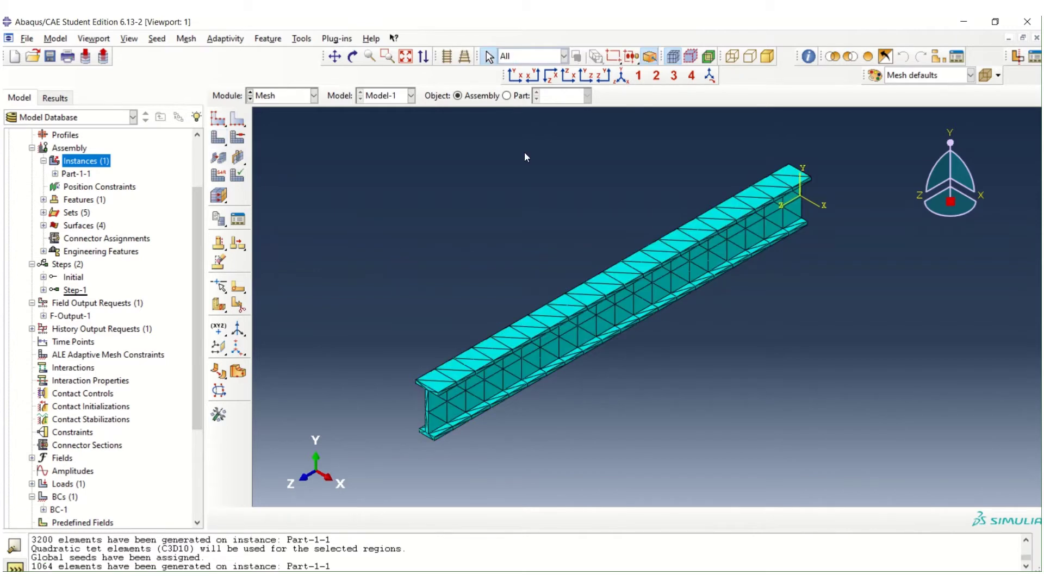
pyautogui.click(514, 76)
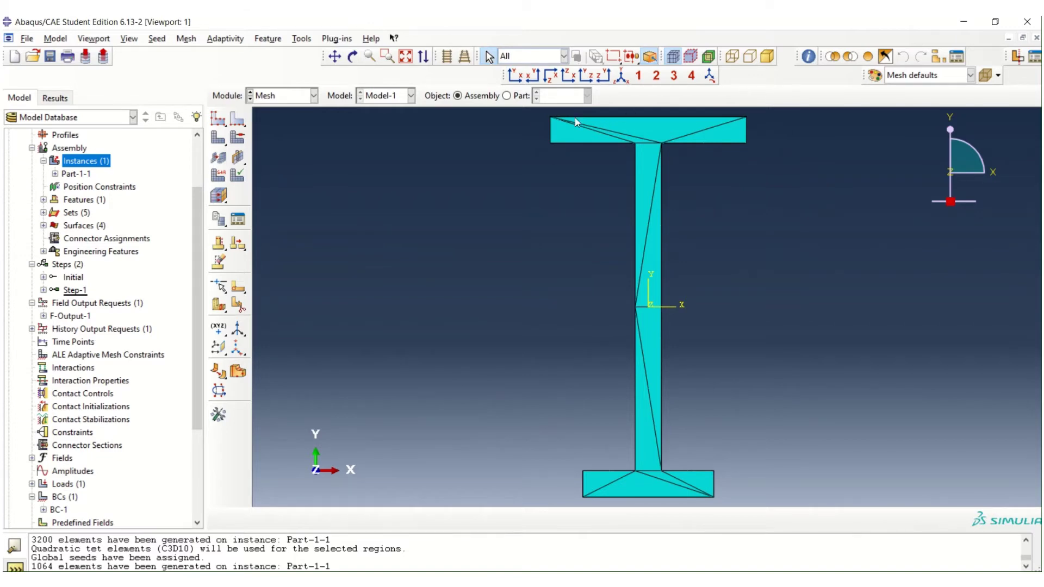
pyautogui.click(622, 76)
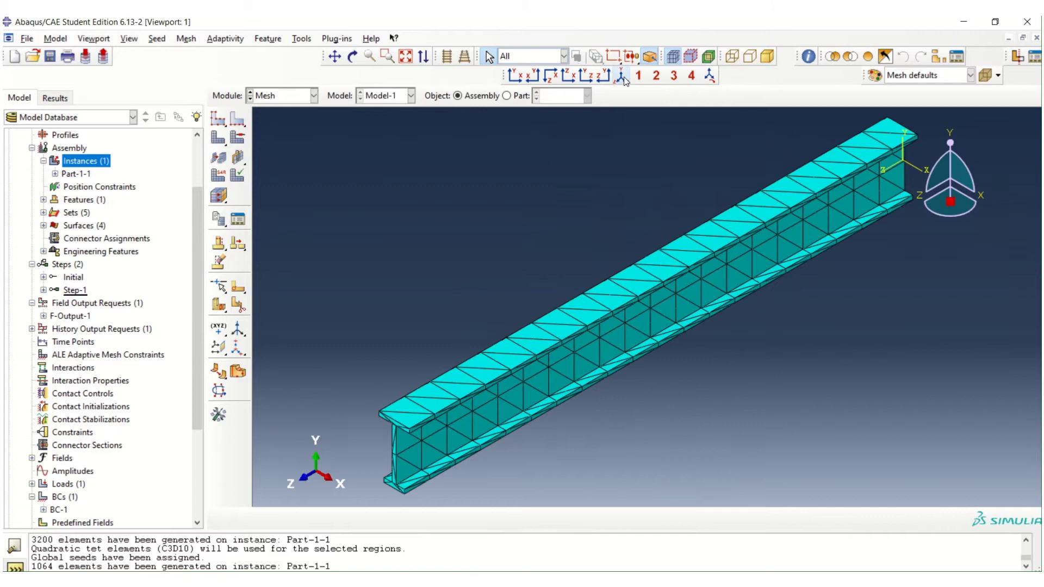
# - Assign the quadratic tet (C3D10) 3D Stress element type to the whole beam
pyautogui.click(220, 175)
pyautogui.scroll(-3, 391, 269)
pyautogui.moveTo(299, 131); pyautogui.dragTo(838, 471)
pyautogui.middleClick(837, 469)
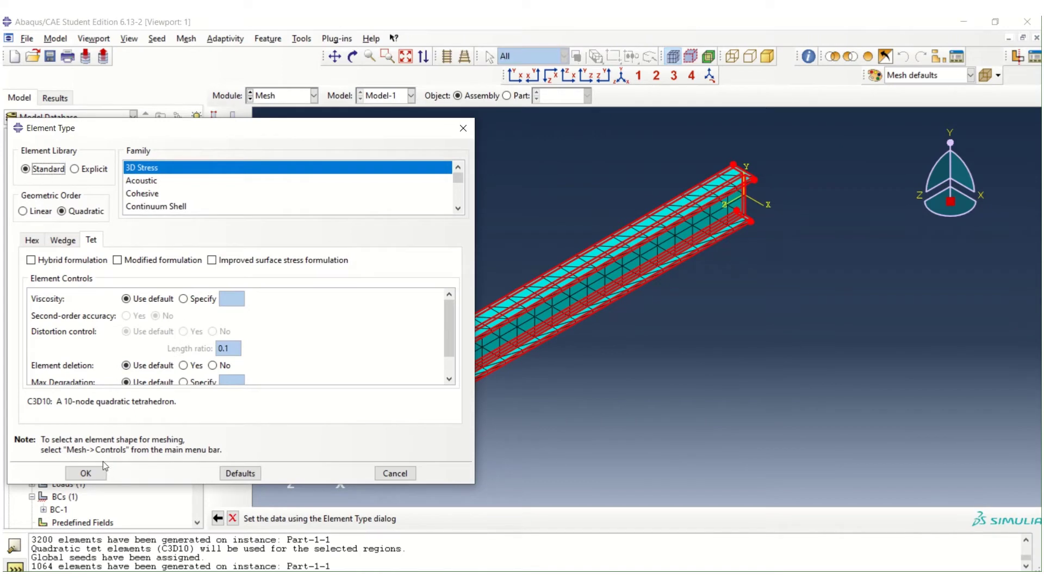
pyautogui.click(90, 474)
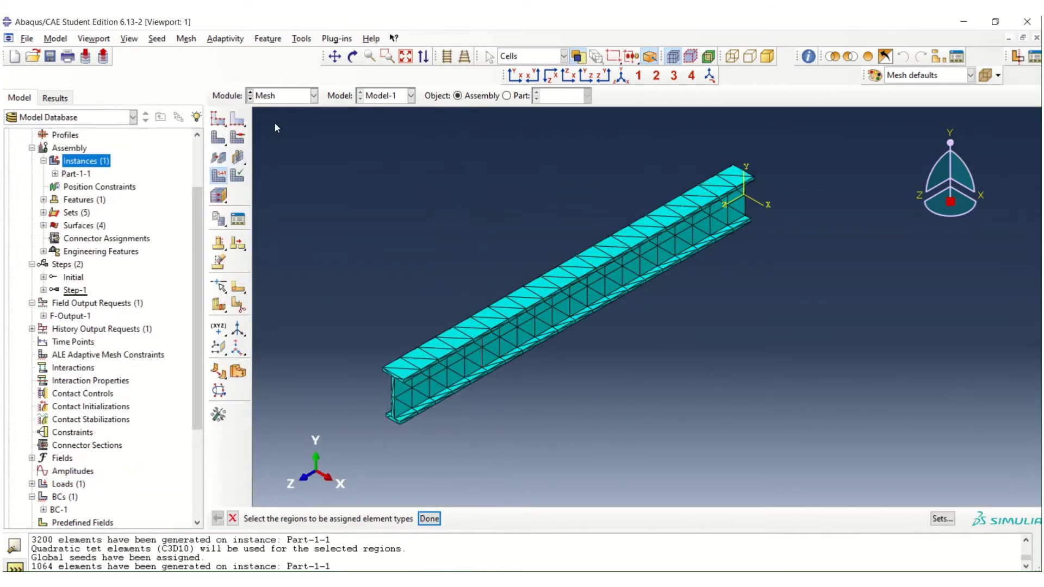
pyautogui.middleClick(435, 468)
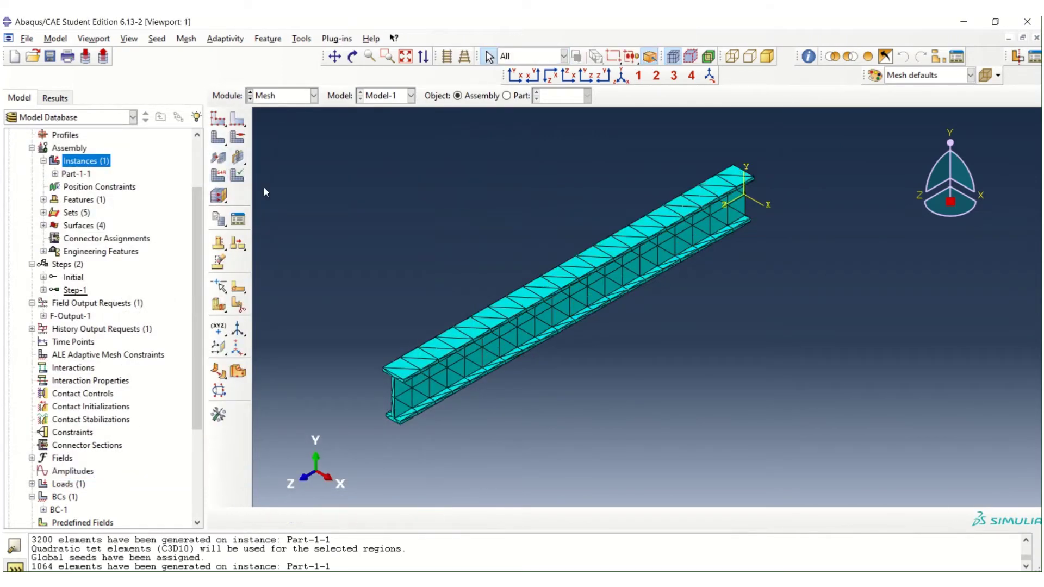
# - Switch to the Job module and open the Job Manager listing Job-1 and Job-2
pyautogui.click(275, 95)
pyautogui.click(284, 215)
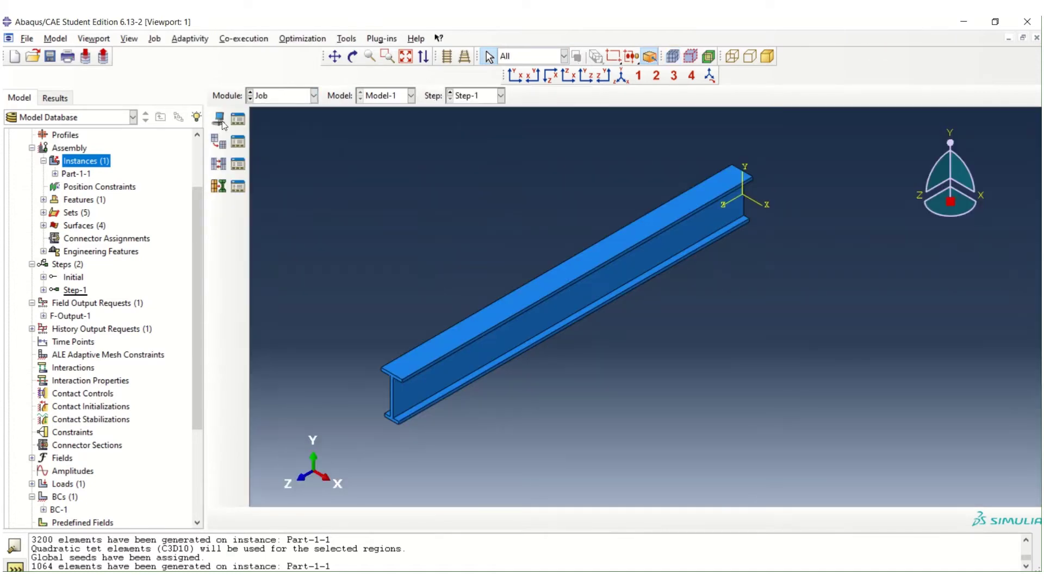
pyautogui.click(235, 119)
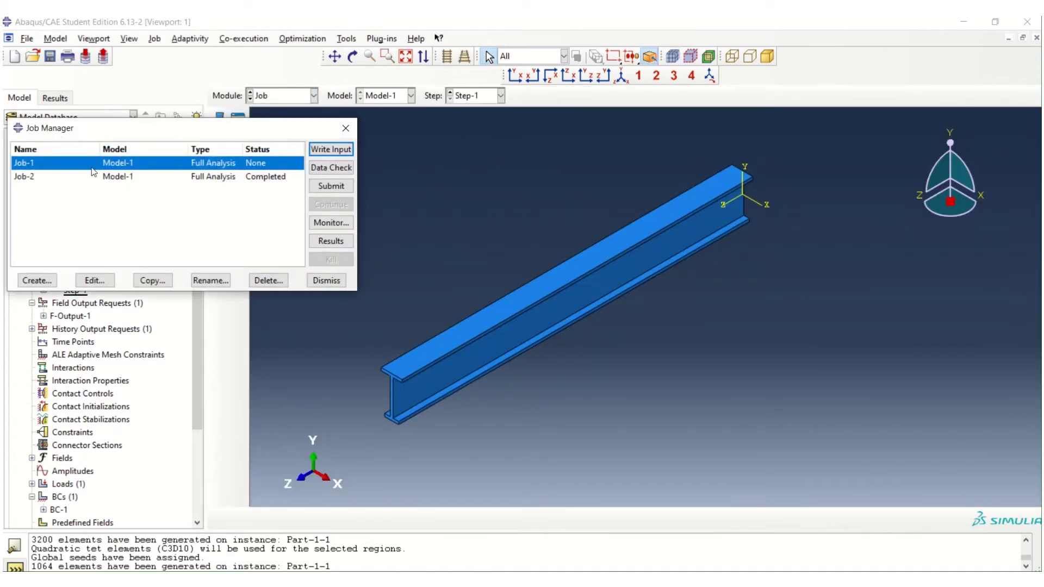
# - Submit Job-1, dismiss the 1,000-node limit error, and close the Job Manager
pyautogui.click(326, 186)
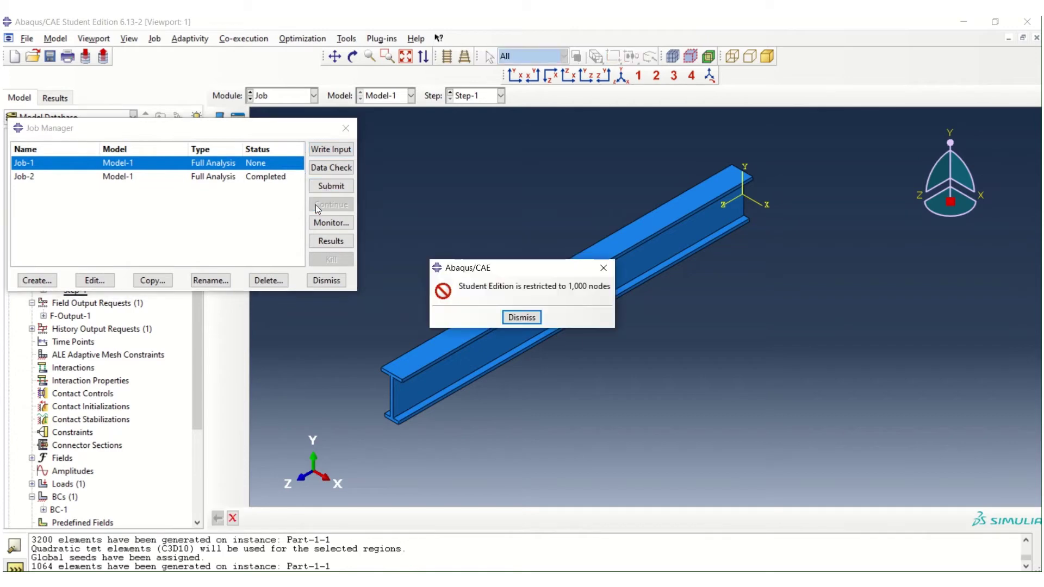
pyautogui.click(522, 318)
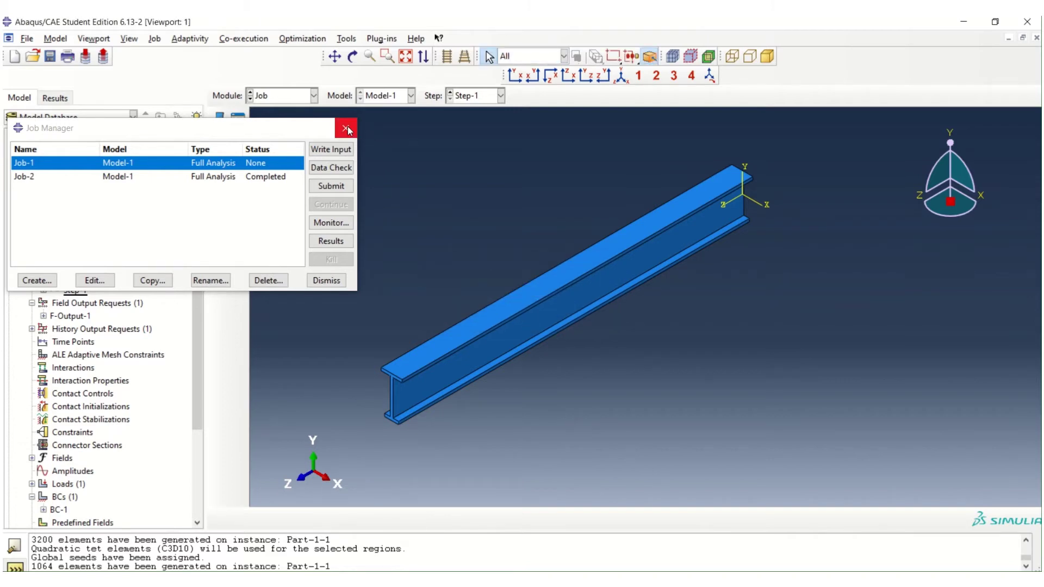
pyautogui.click(326, 280)
# - In the Mesh module, reseed at global size 100, delete the old mesh, and remesh
pyautogui.click(279, 96)
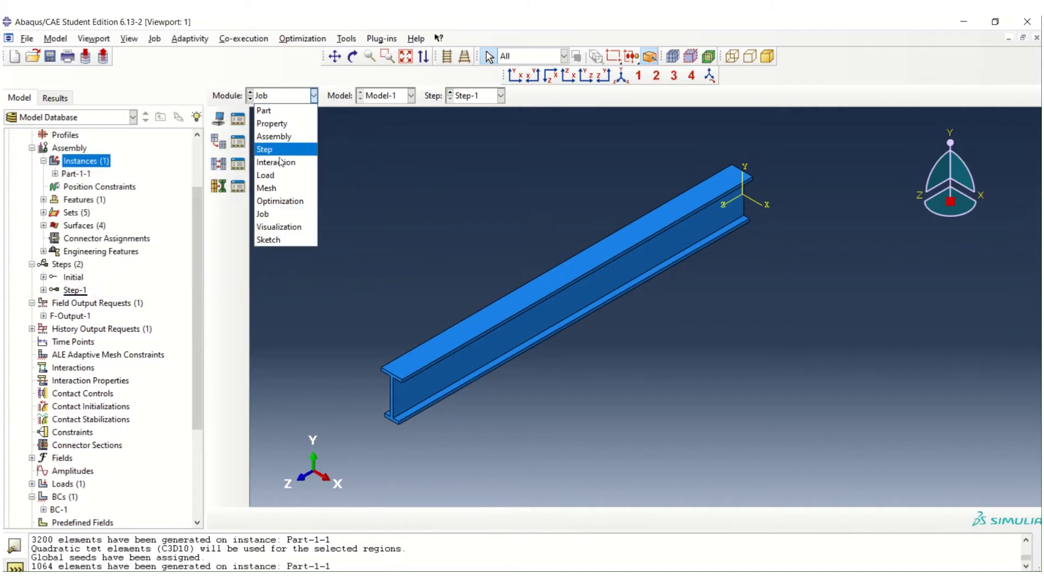
pyautogui.click(266, 188)
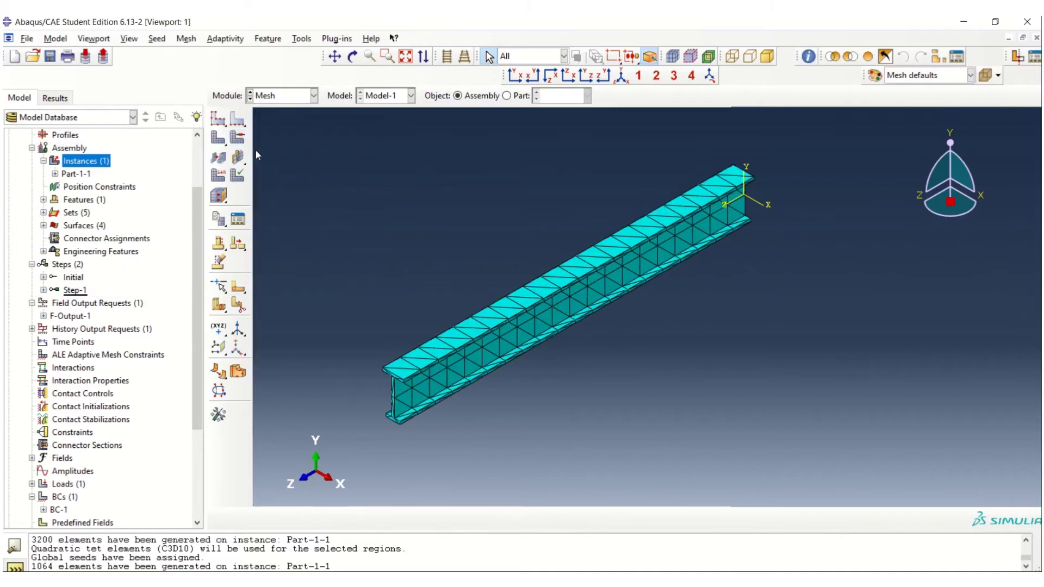
pyautogui.click(219, 120)
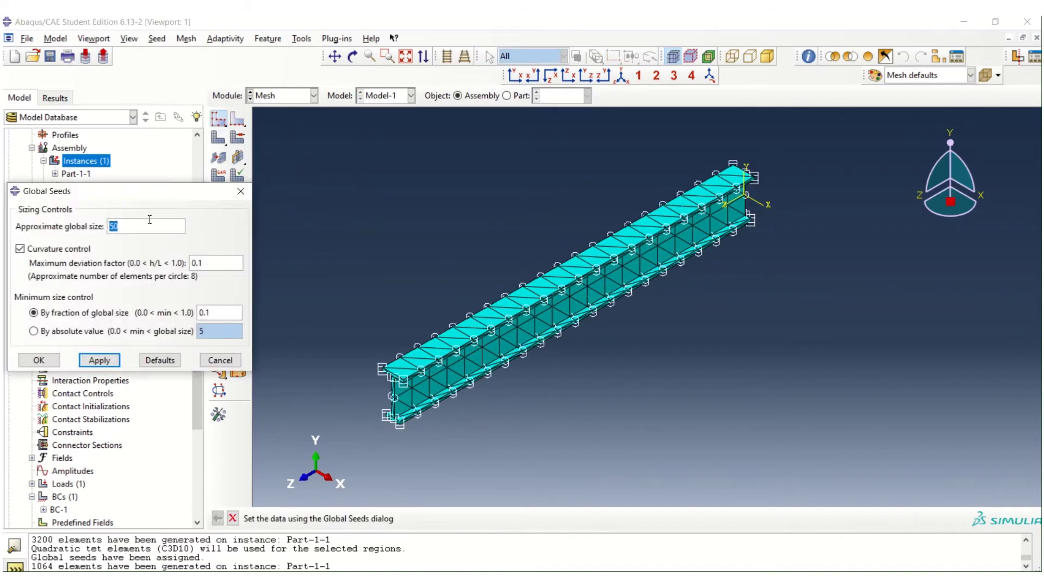
pyautogui.write('100')
pyautogui.click(38, 360)
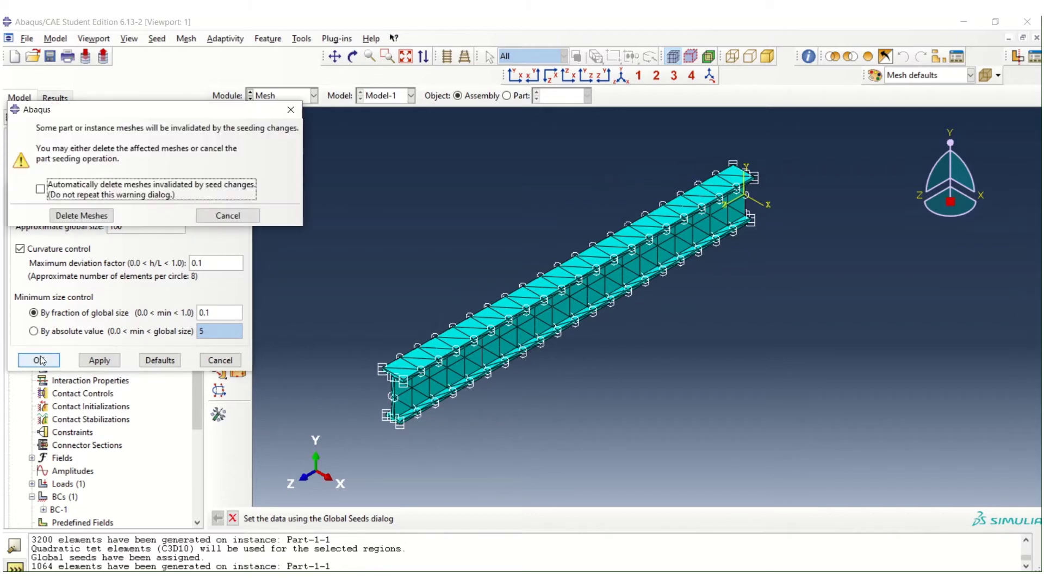
pyautogui.click(96, 217)
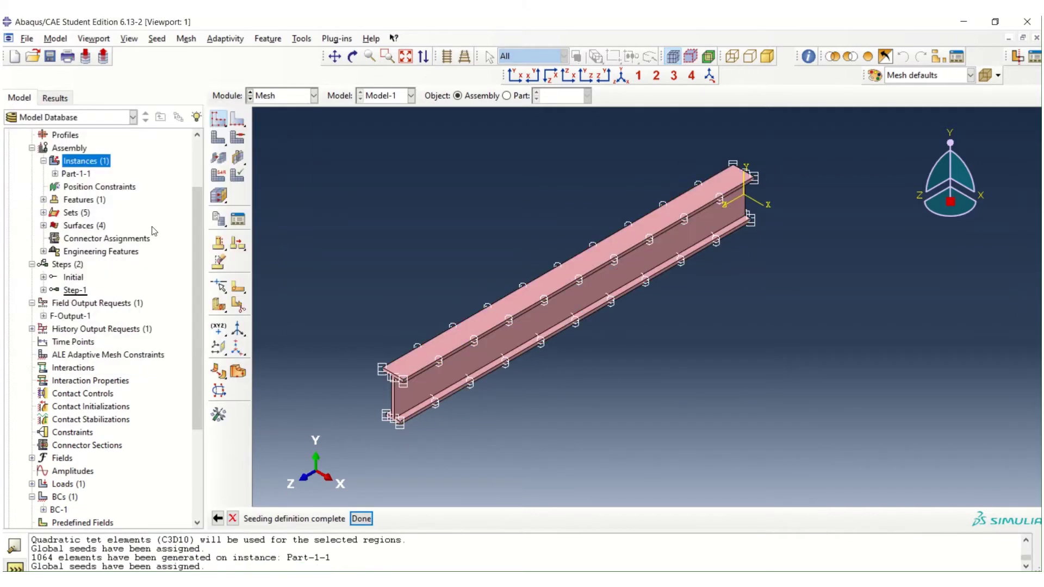
pyautogui.click(218, 137)
pyautogui.middleClick(429, 207)
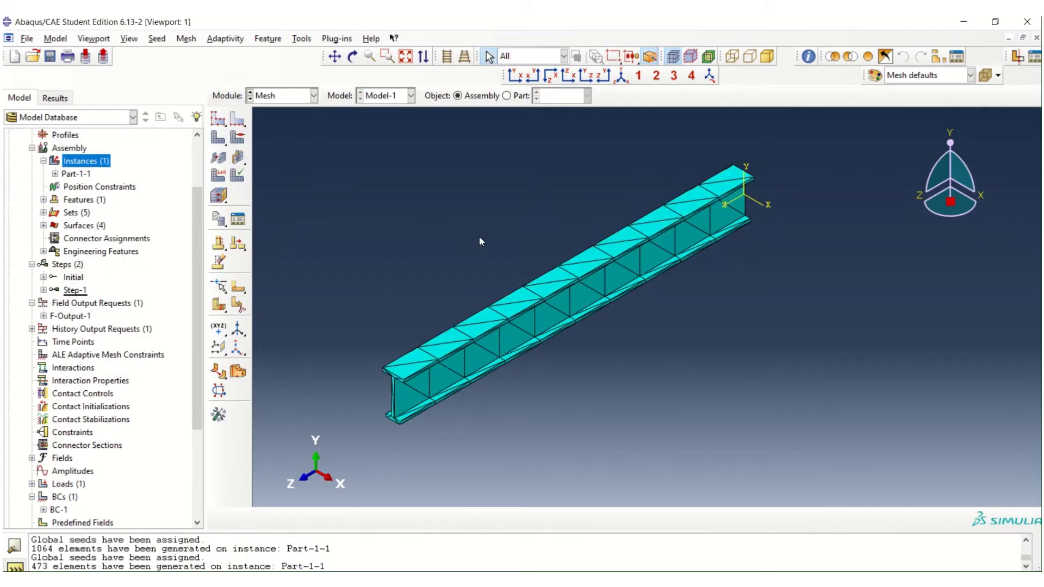
# - Inspect the coarser 473-element tet mesh in the front view
pyautogui.scroll(5, 375, 369)
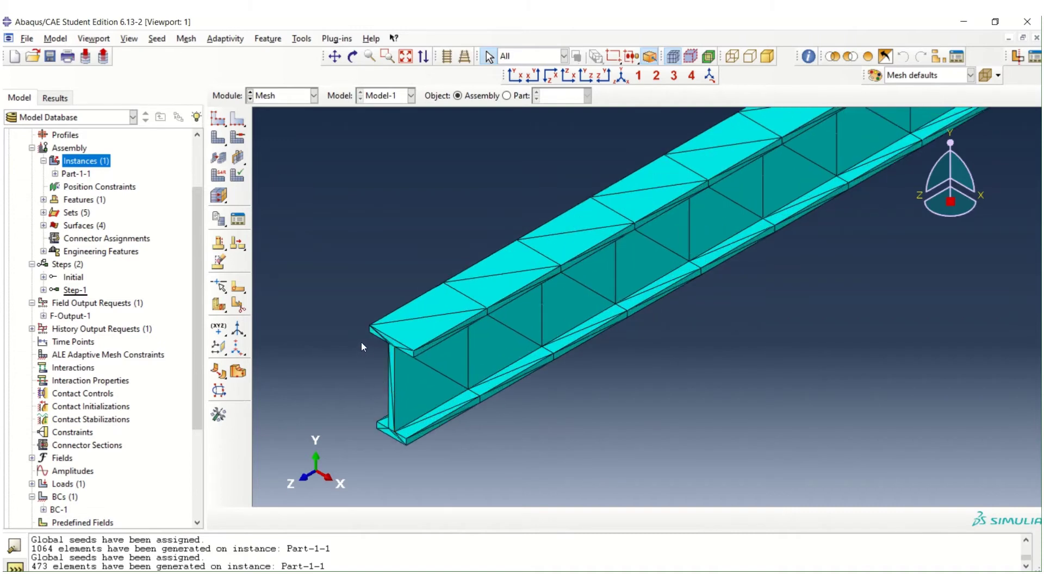
pyautogui.scroll(-5, 413, 331)
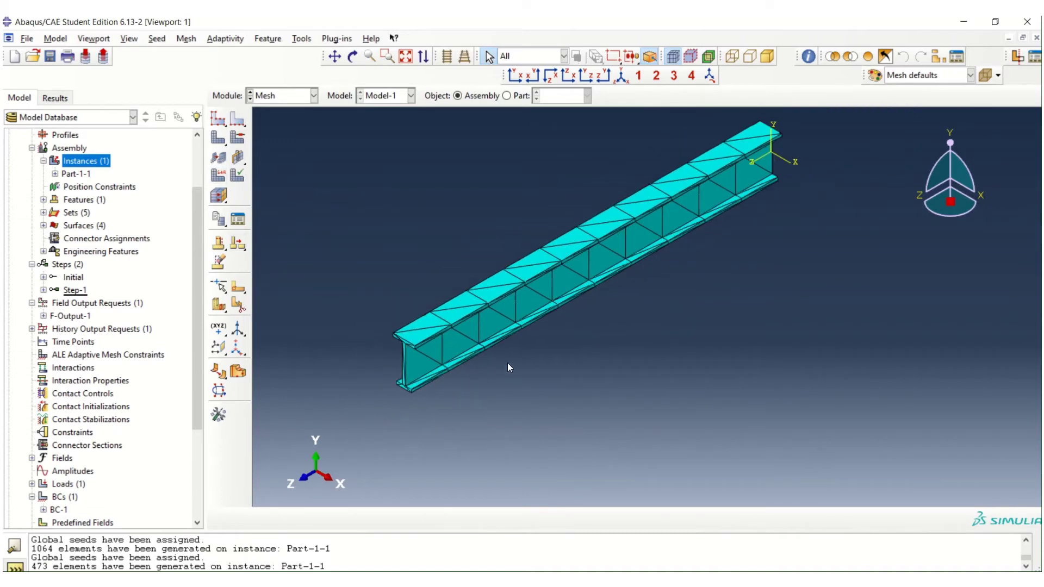
pyautogui.click(515, 75)
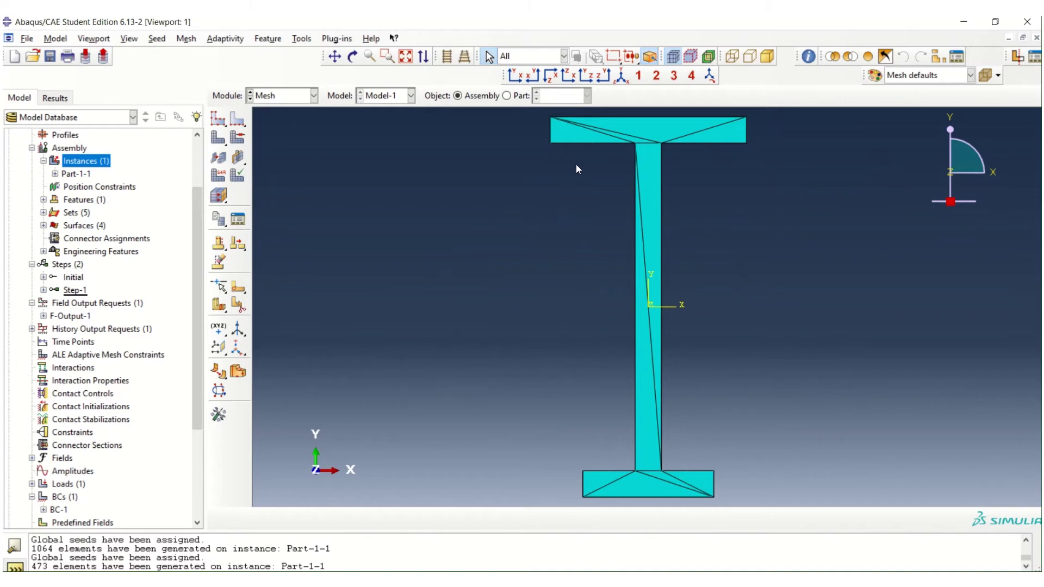
pyautogui.click(298, 96)
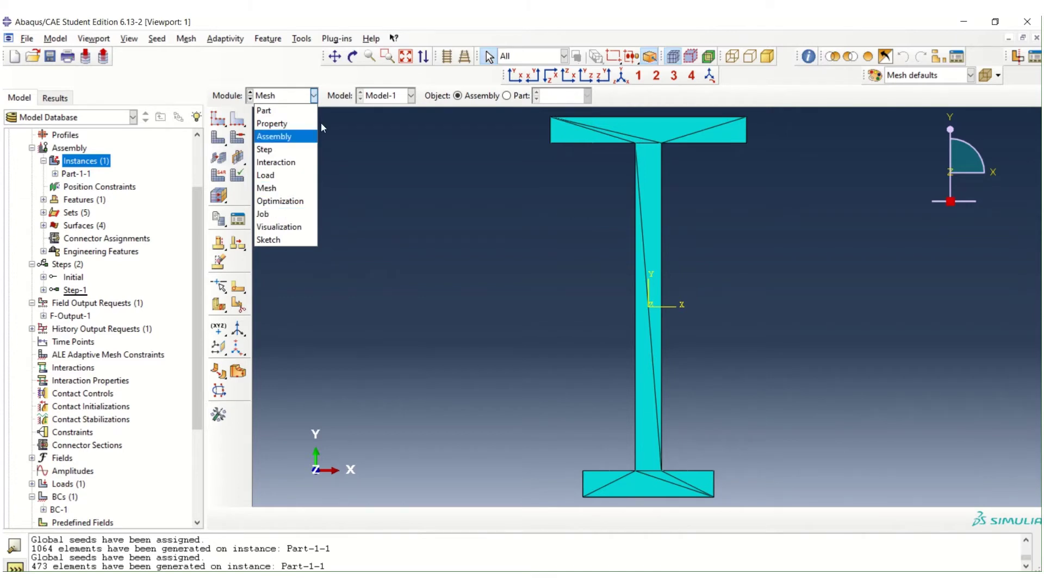
# - Assign C3D10 quadratic tet elements to all cells of the 473-element beam mesh
pyautogui.click(217, 177)
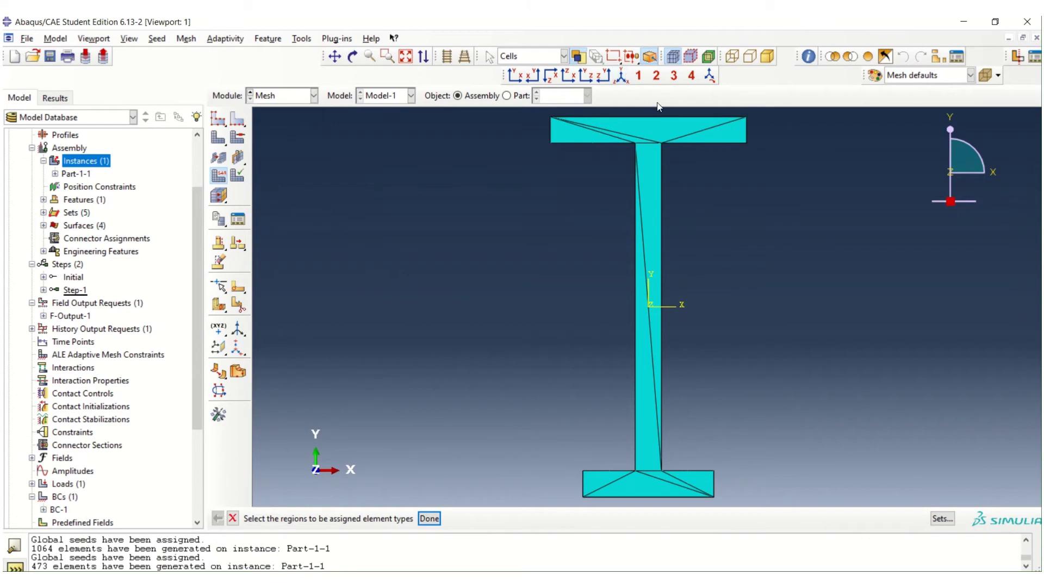
pyautogui.click(623, 76)
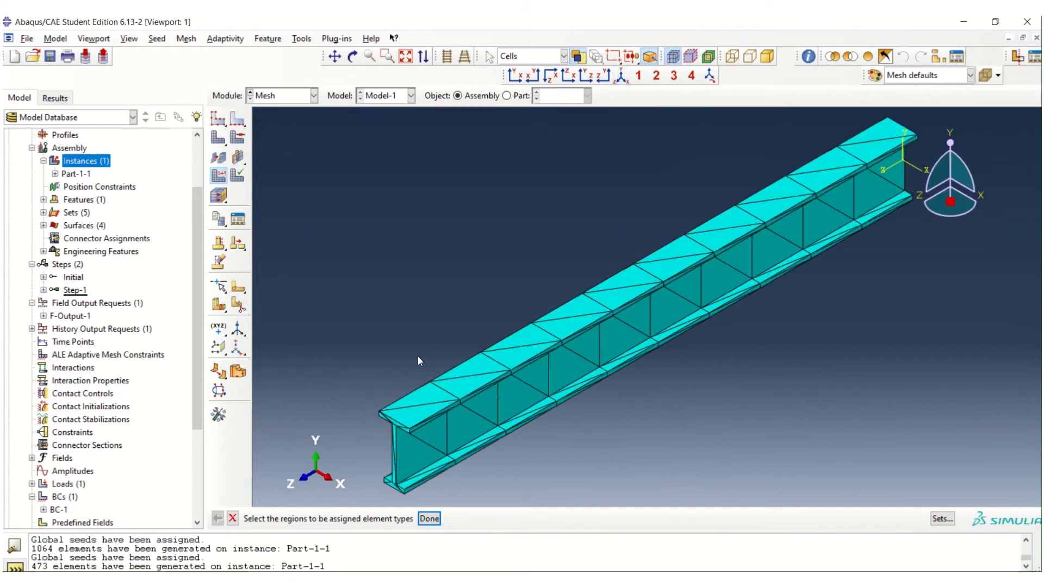
pyautogui.scroll(2, 489, 337)
pyautogui.moveTo(379, 172); pyautogui.dragTo(887, 482)
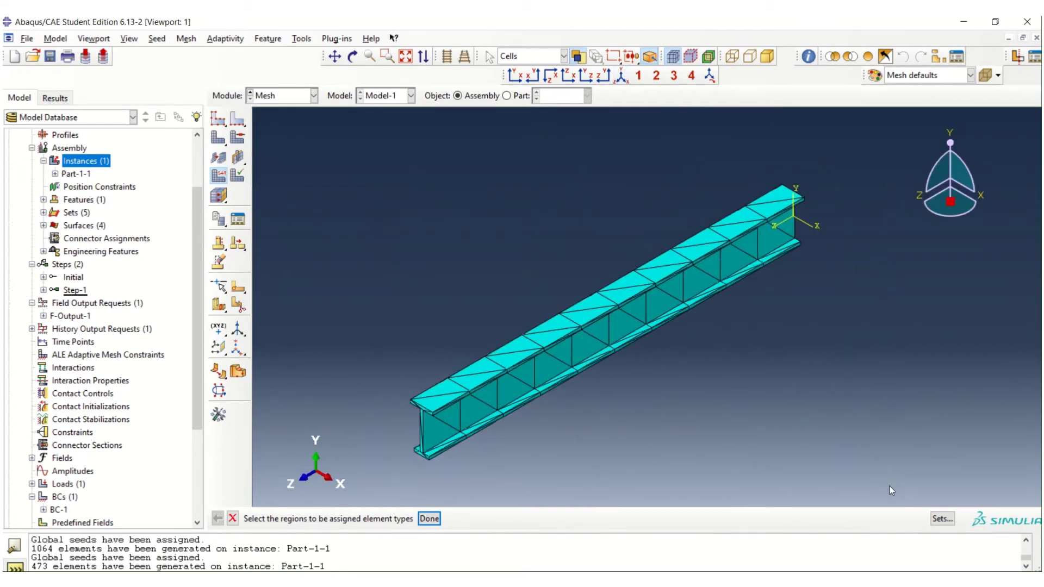
pyautogui.middleClick(827, 475)
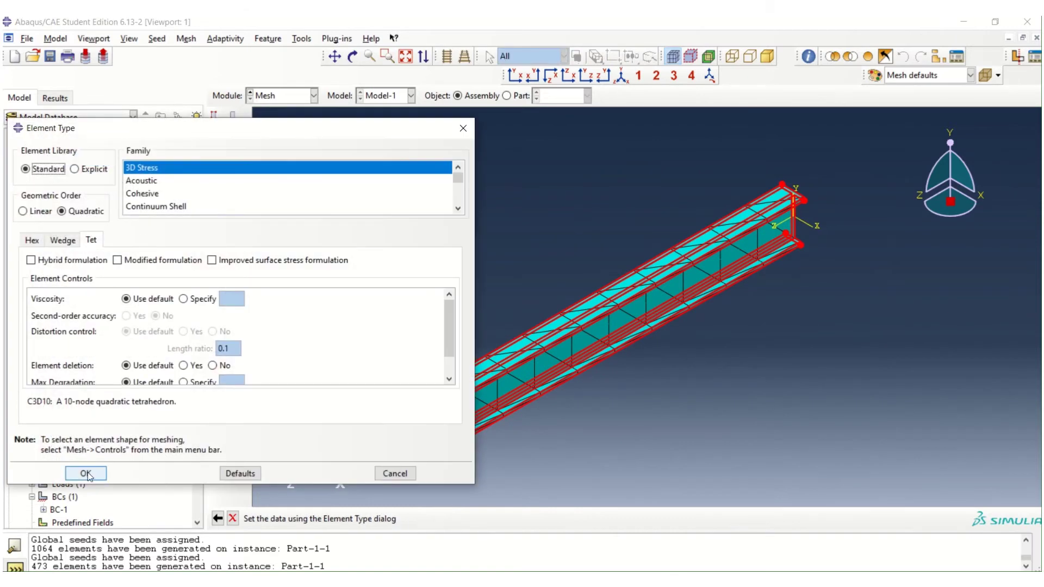
pyautogui.click(86, 472)
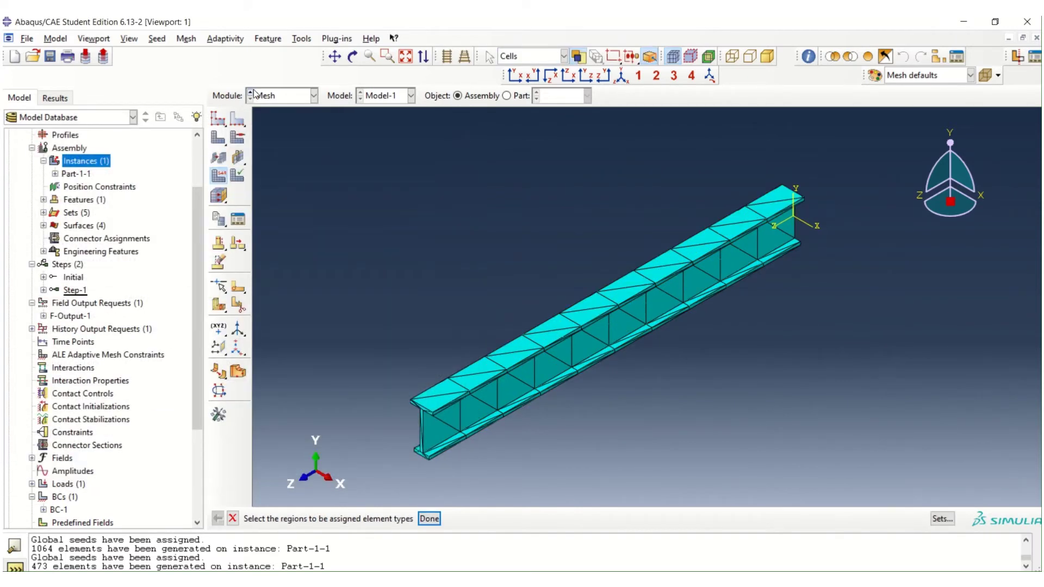
pyautogui.middleClick(386, 289)
pyautogui.click(277, 92)
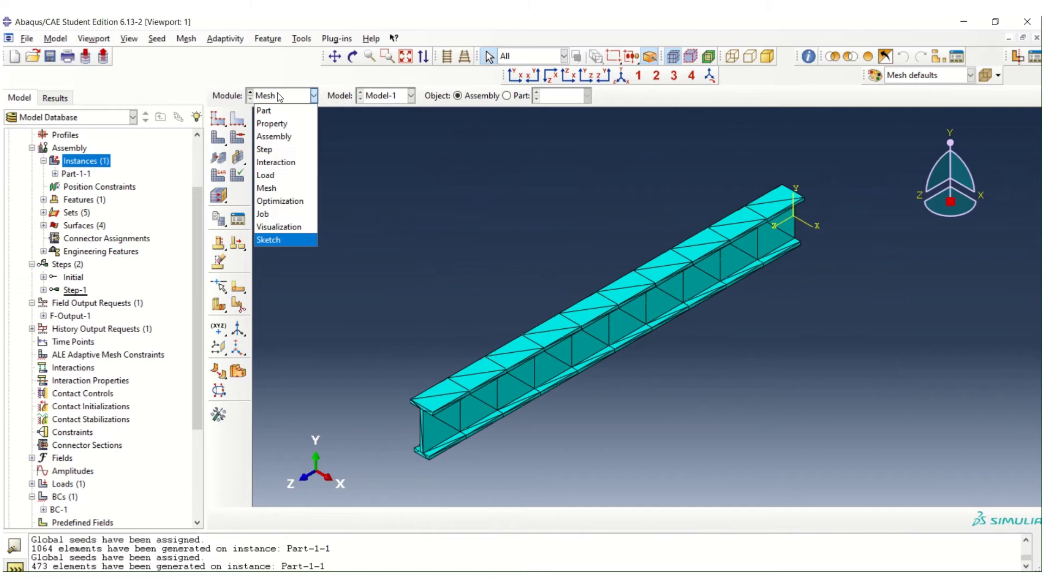
# - Submit Job-1 from the Job module on the coarse 473-element tet mesh
pyautogui.click(269, 213)
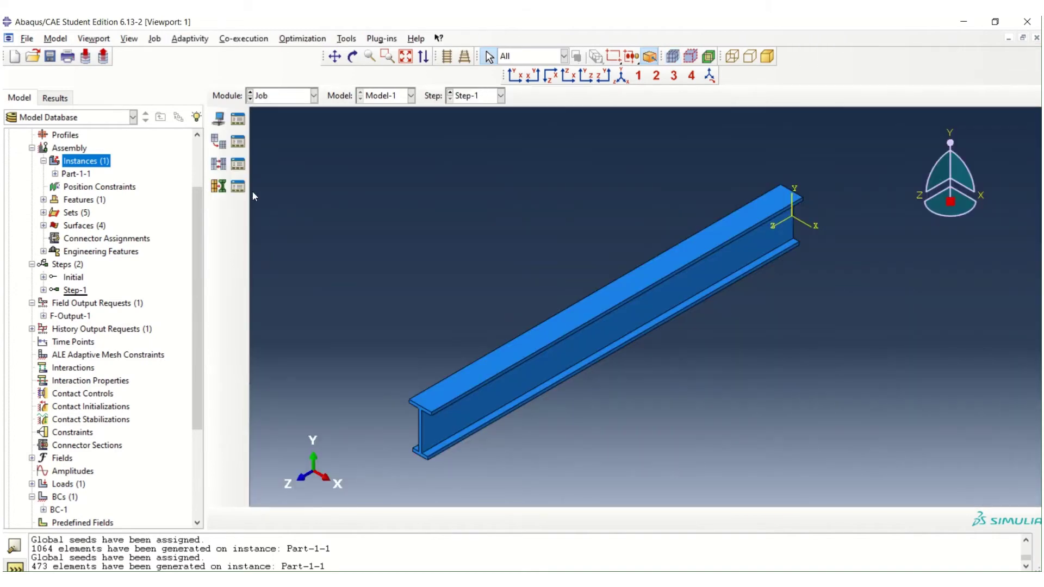
pyautogui.click(236, 123)
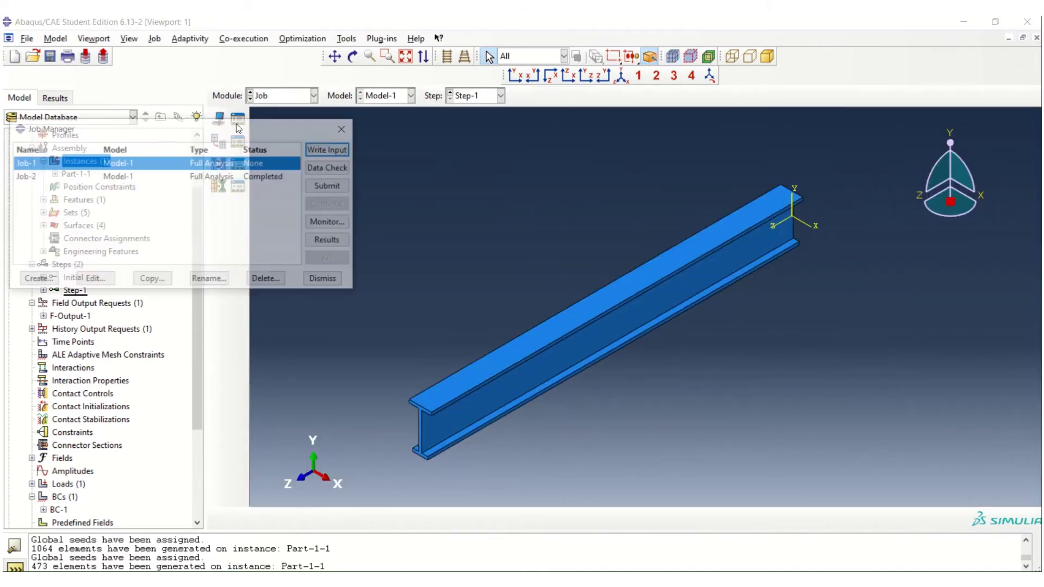
pyautogui.click(334, 186)
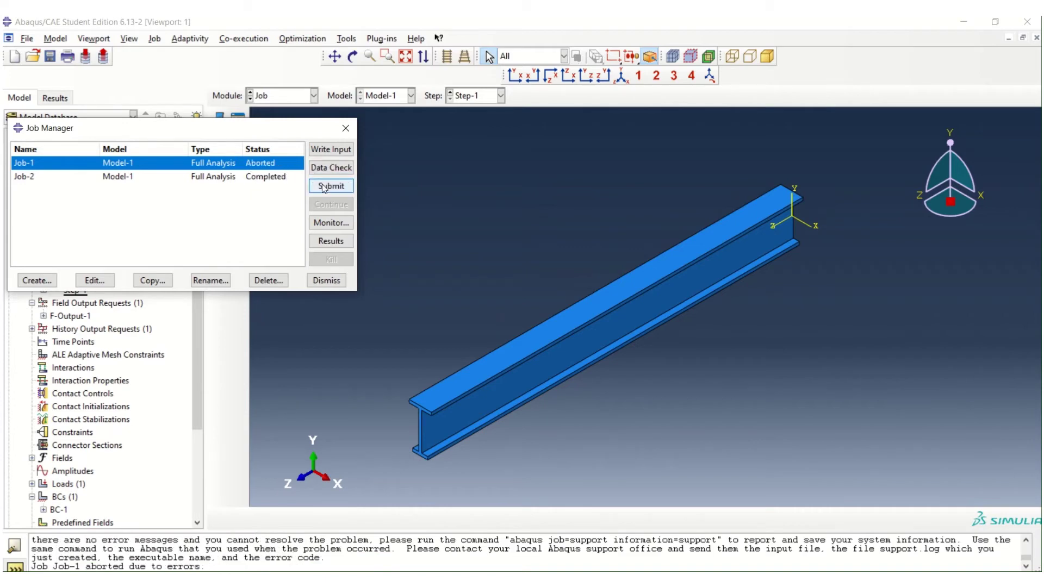
# - Read Job-1's abort errors in the job monitor, then close the monitor and Job Manager
pyautogui.click(340, 224)
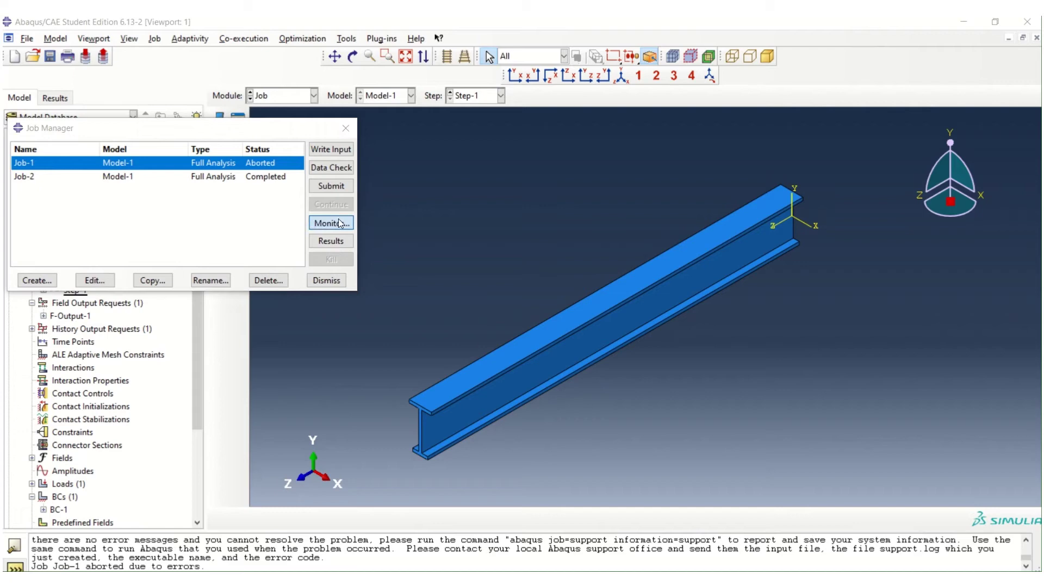
pyautogui.scroll(-1, 186, 366)
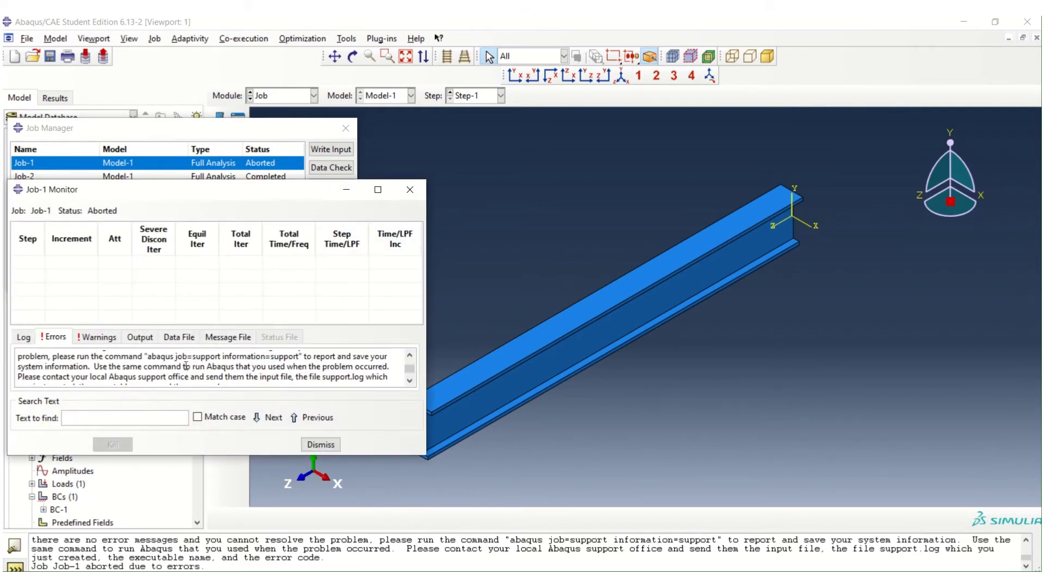
pyautogui.scroll(1, 186, 366)
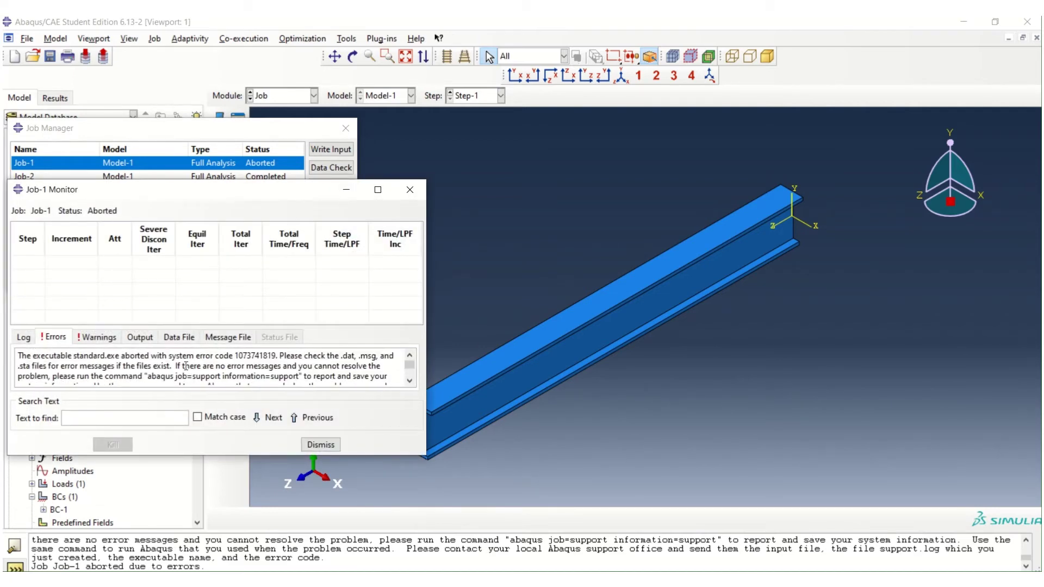
pyautogui.scroll(-2, 186, 366)
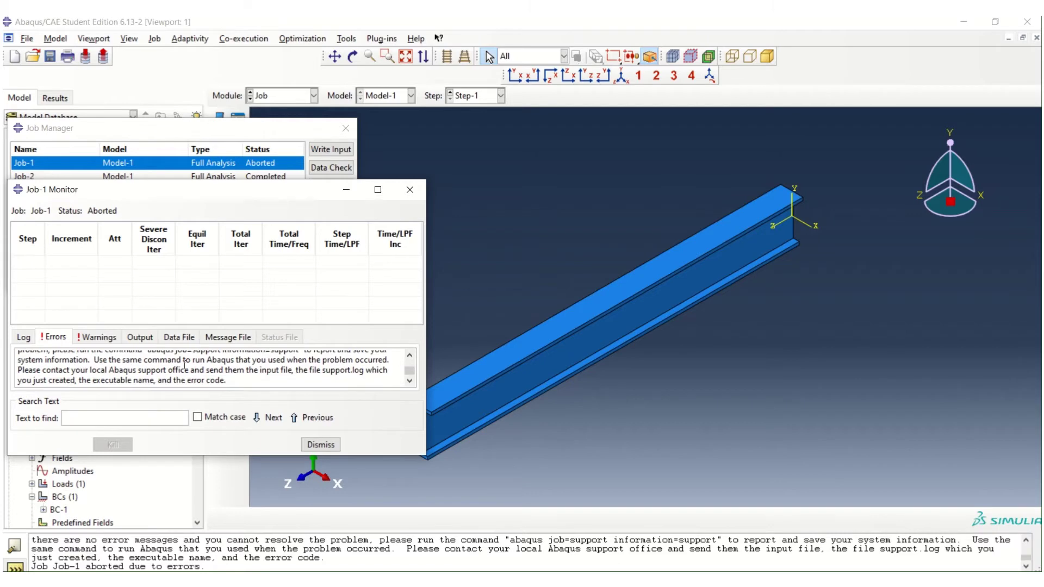
pyautogui.click(411, 196)
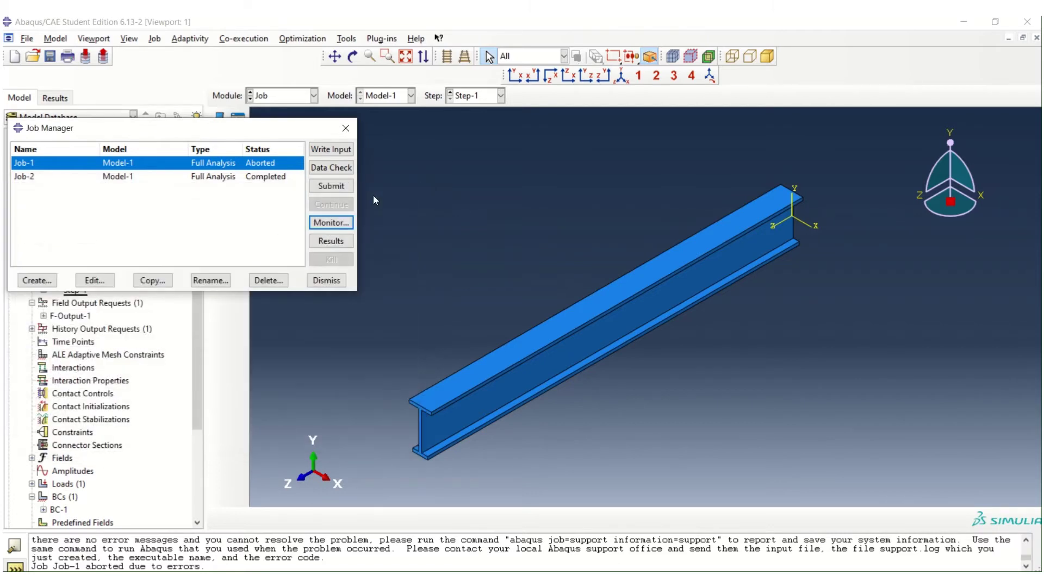
pyautogui.click(346, 128)
pyautogui.click(304, 97)
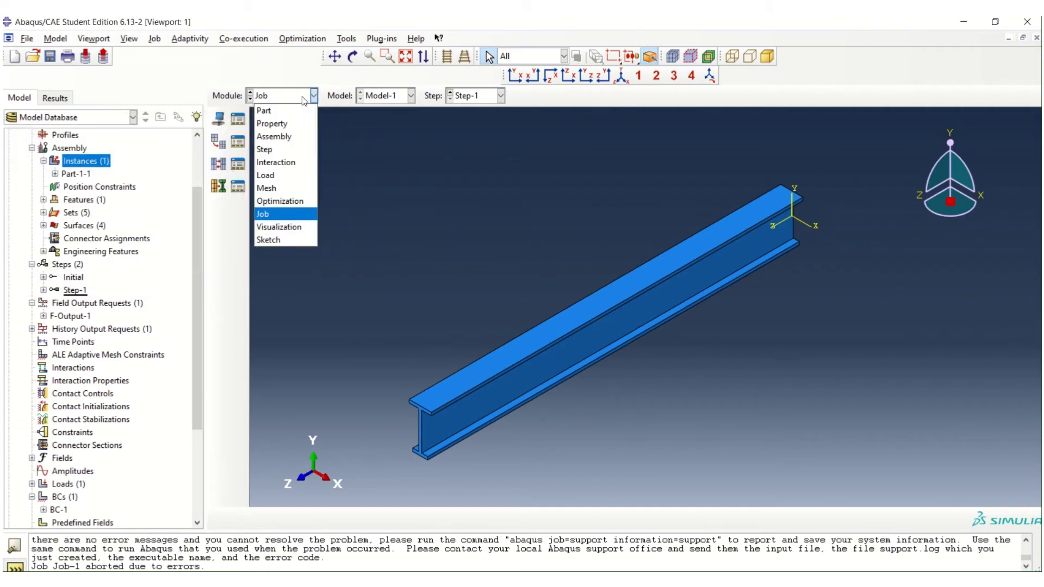
# - In the Mesh module, delete the beam's global seeds and its now-invalid mesh
pyautogui.click(276, 189)
pyautogui.moveTo(224, 122); pyautogui.dragTo(263, 125)
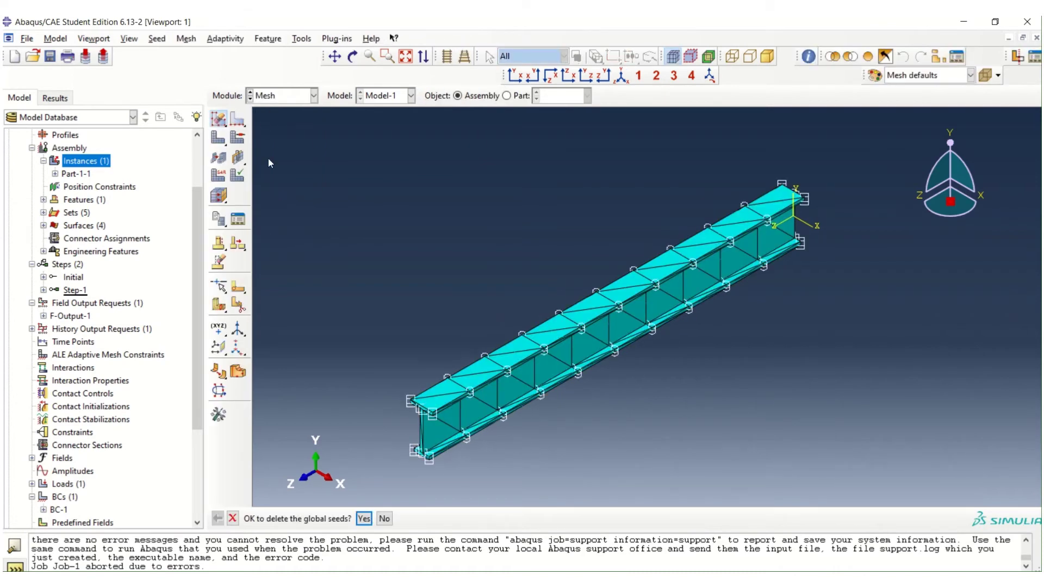
pyautogui.press('Return')
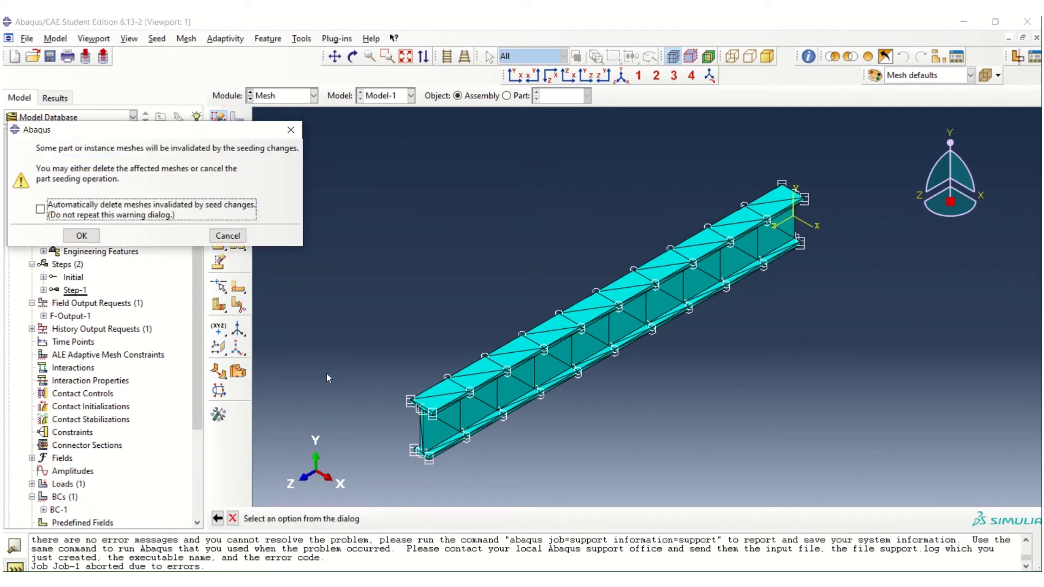
pyautogui.click(76, 235)
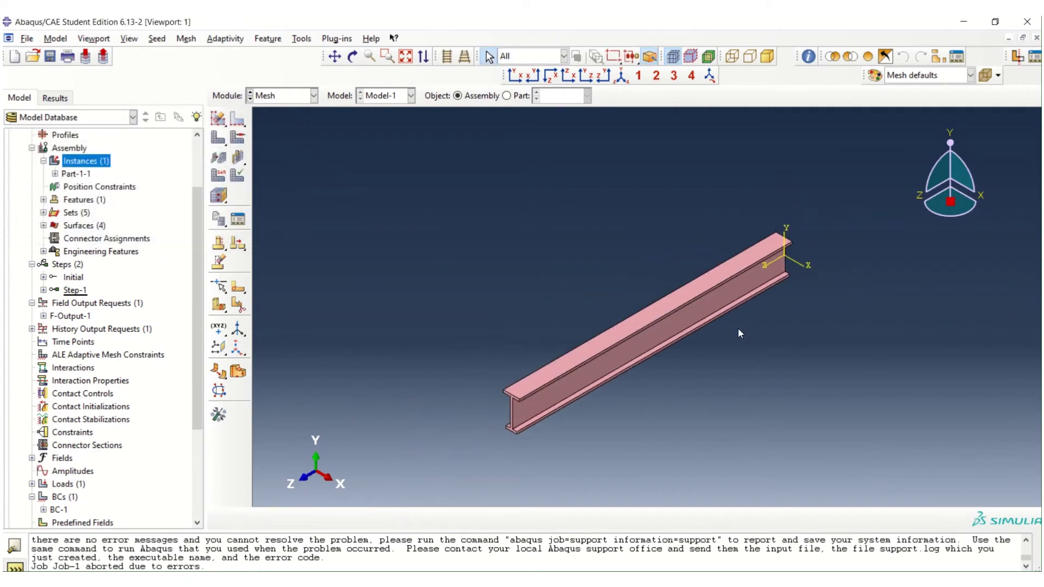
# - Set mesh controls on the whole beam to Hex element shape with the Sweep technique
pyautogui.click(243, 138)
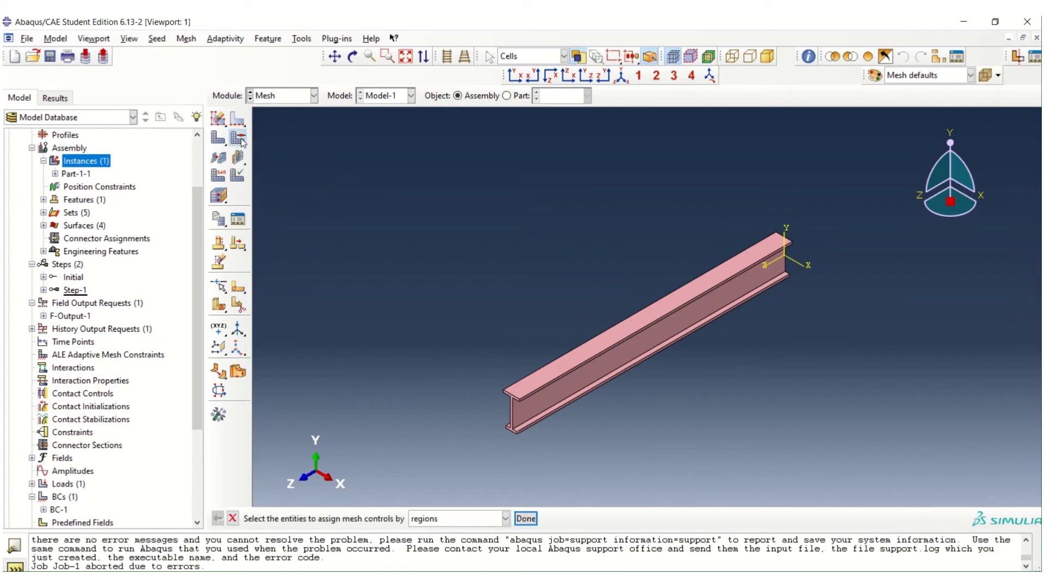
pyautogui.scroll(-1, 560, 197)
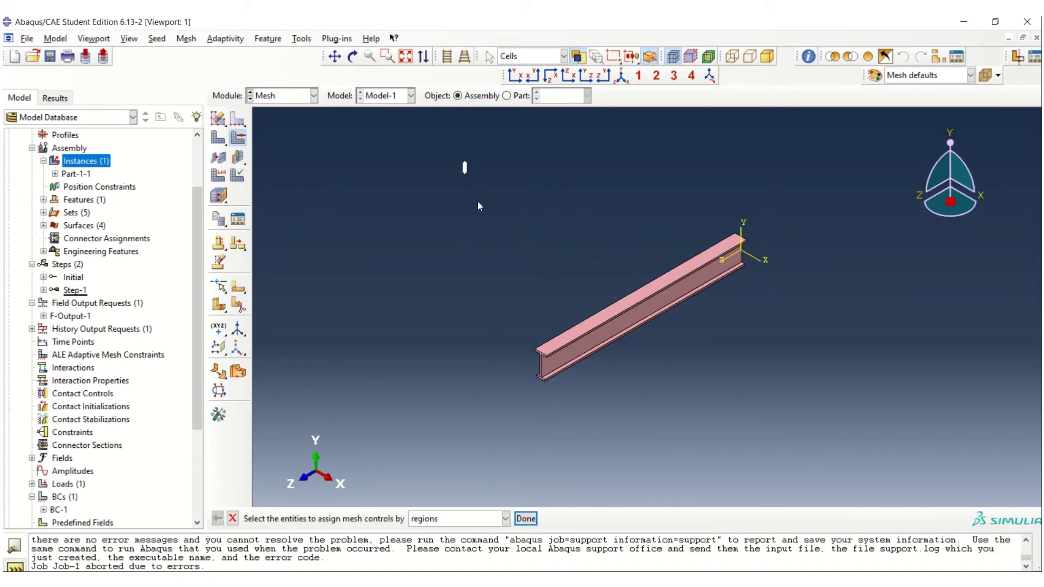
pyautogui.moveTo(479, 205); pyautogui.dragTo(827, 425)
pyautogui.middleClick(827, 426)
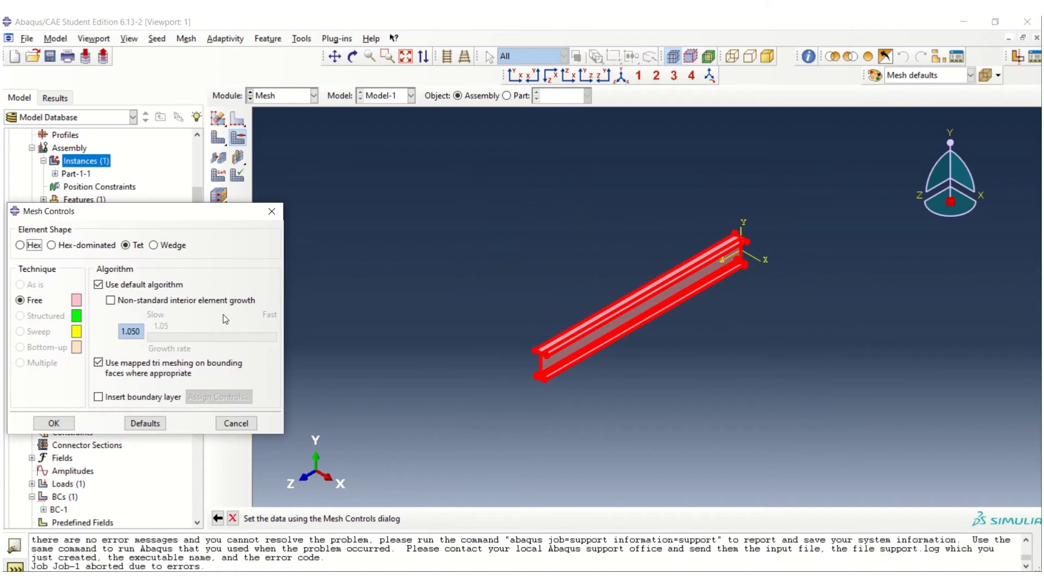
pyautogui.click(31, 248)
pyautogui.click(54, 423)
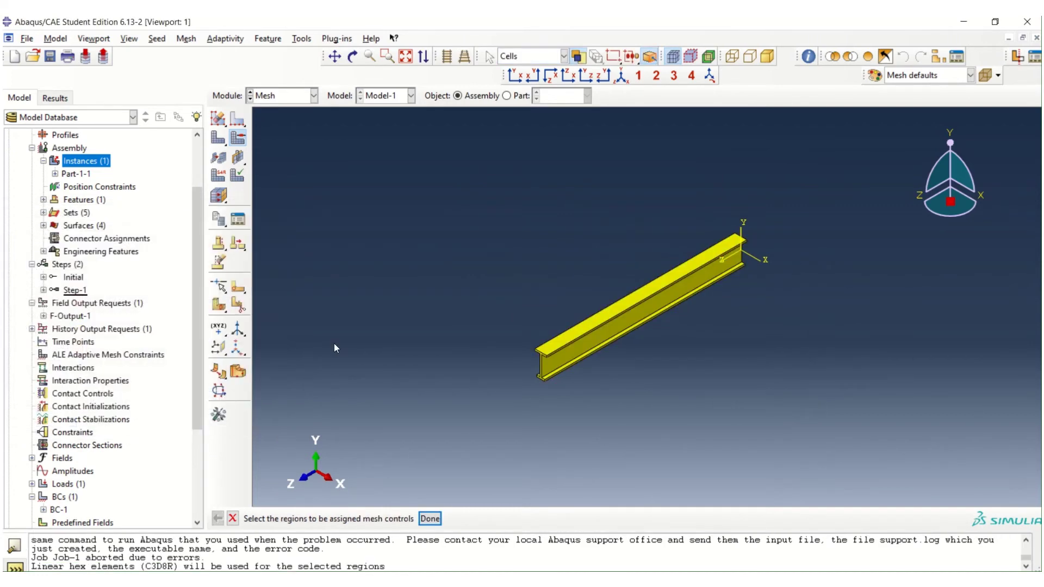
pyautogui.middleClick(374, 419)
pyautogui.scroll(3, 589, 363)
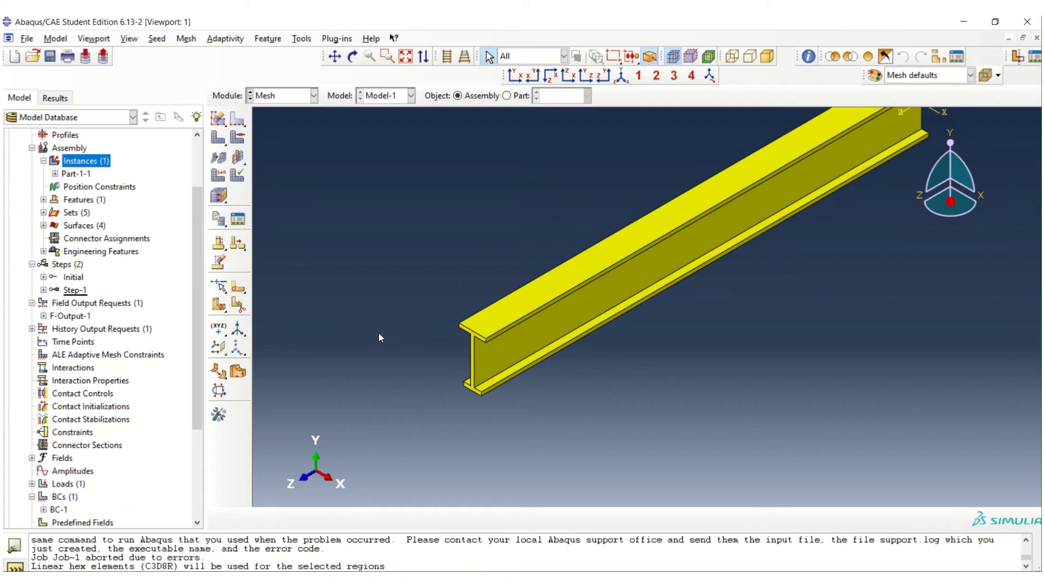
# - Partition the beam cells with a 3-point plane through two near-end web corners and one far-end corner
pyautogui.scroll(-1, 307, 318)
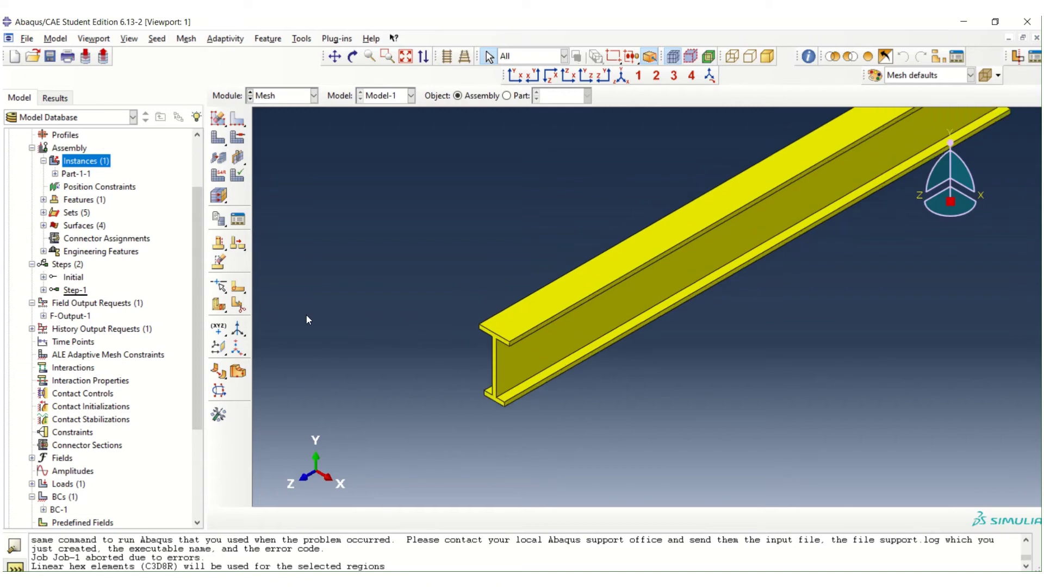
pyautogui.scroll(2, 504, 358)
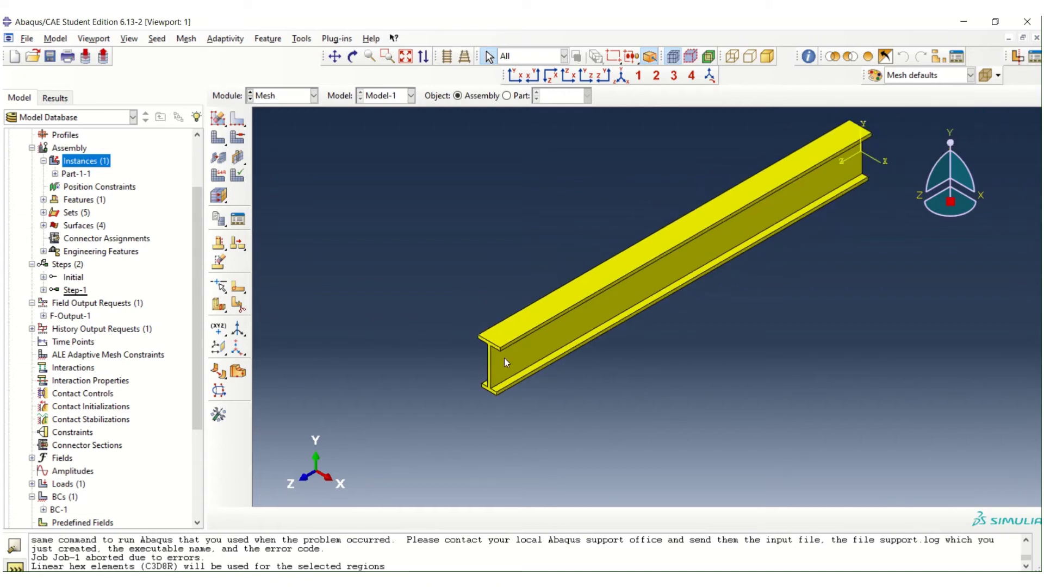
pyautogui.click(219, 308)
pyautogui.click(483, 518)
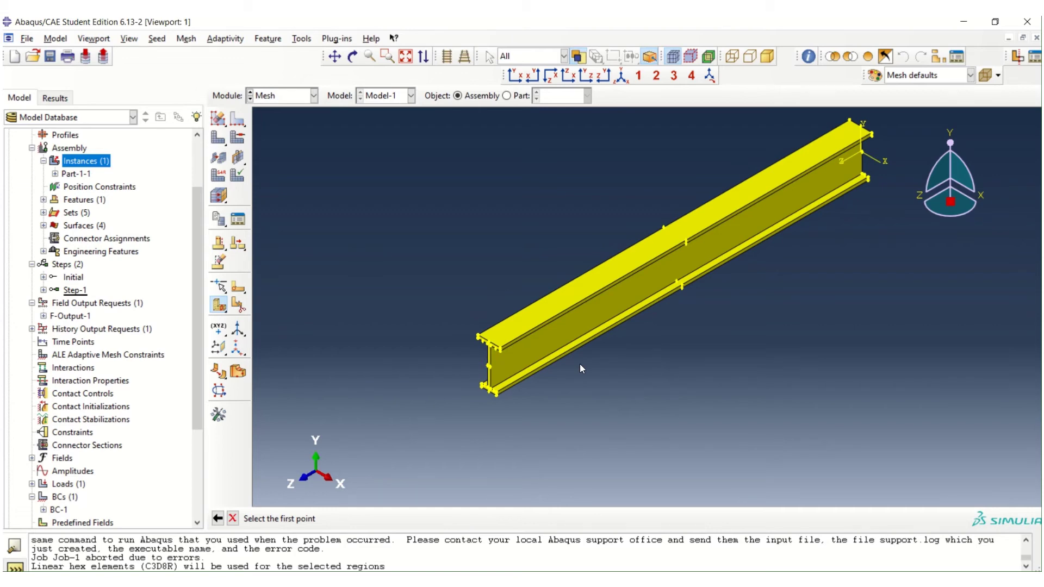
pyautogui.scroll(5, 494, 448)
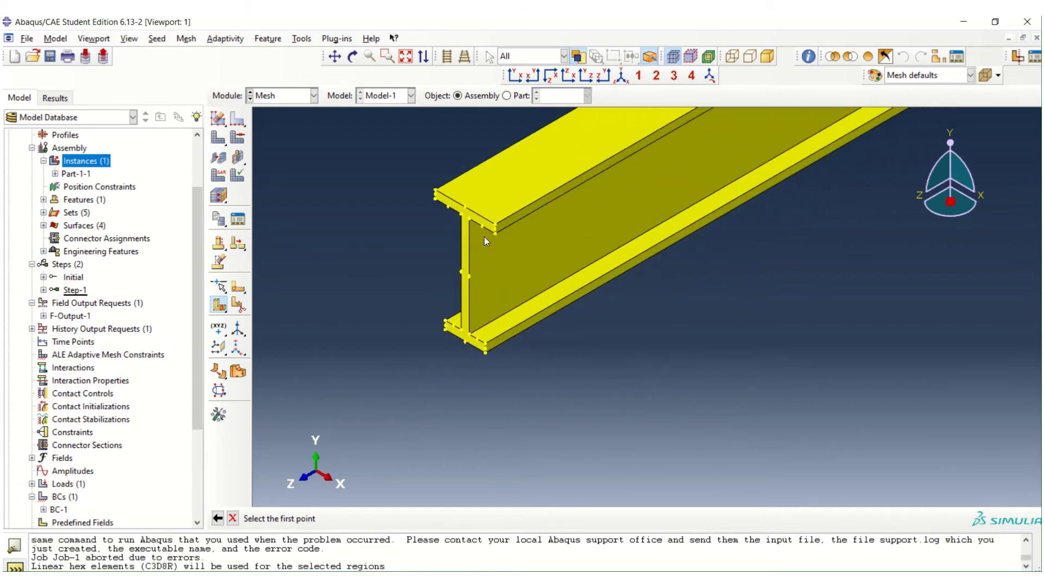
pyautogui.scroll(3, 485, 241)
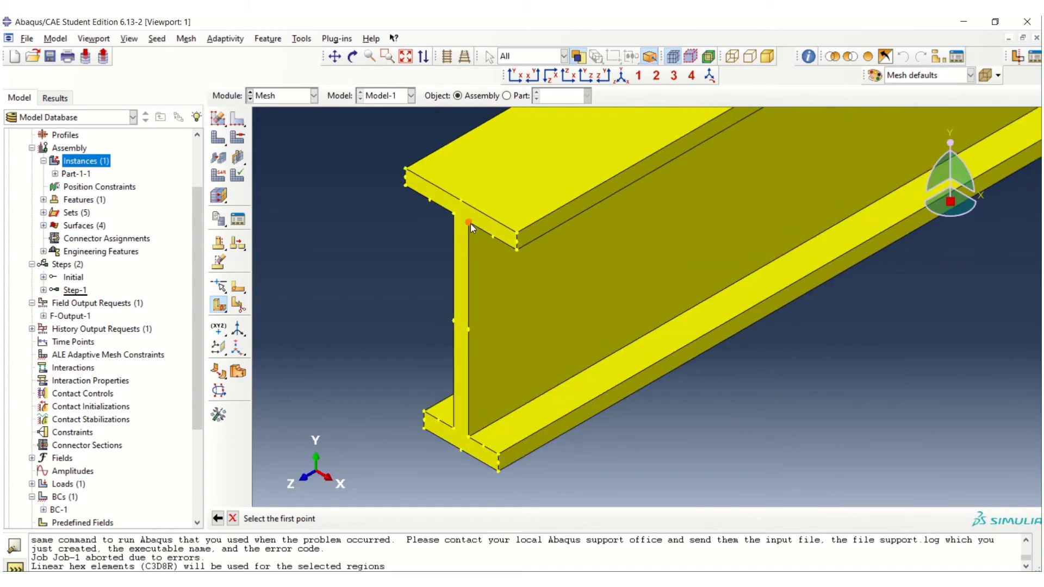
pyautogui.click(468, 223)
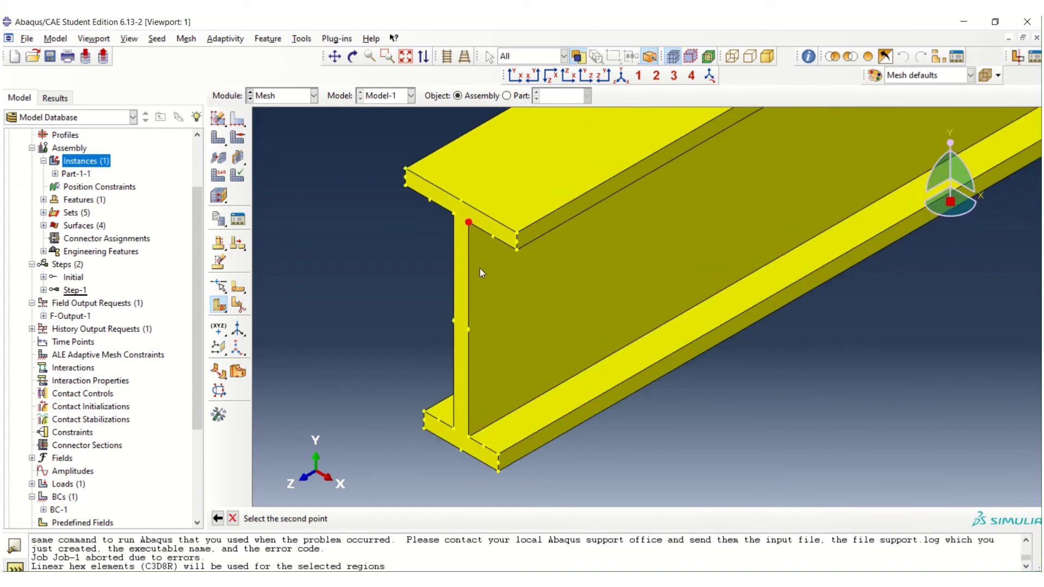
pyautogui.click(470, 436)
pyautogui.scroll(-5, 353, 332)
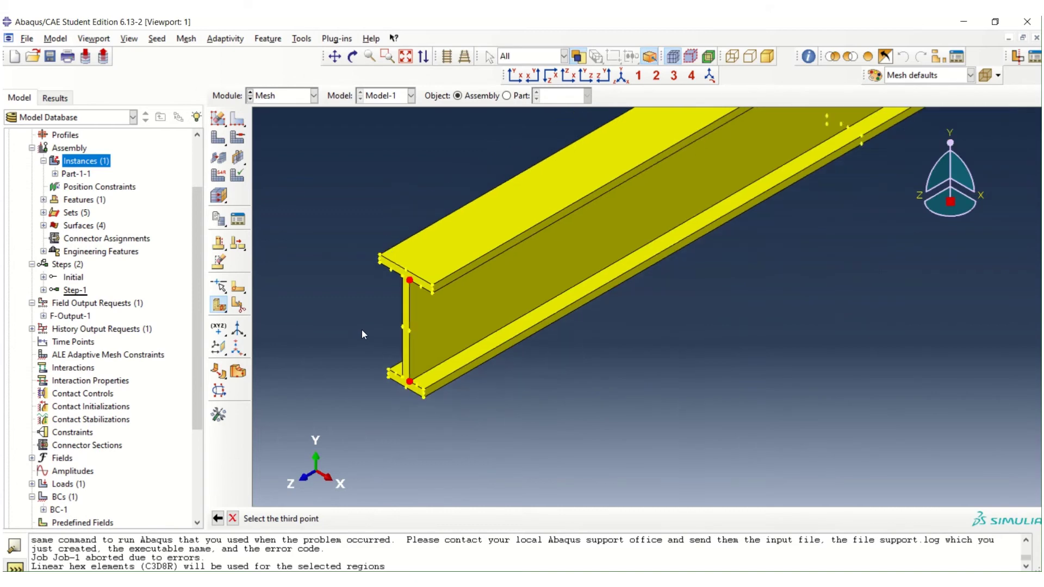
pyautogui.scroll(5, 887, 158)
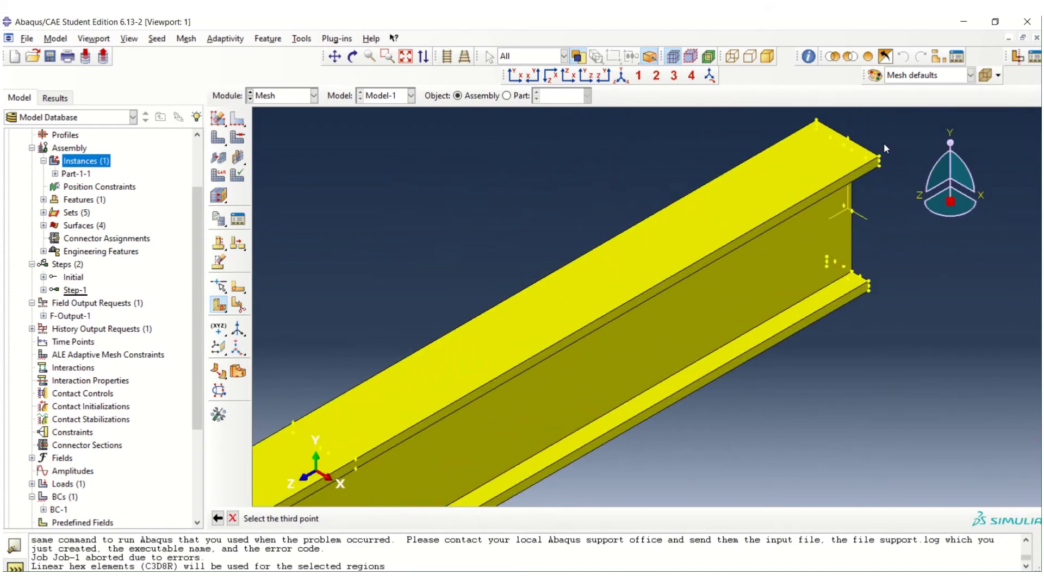
pyautogui.click(816, 392)
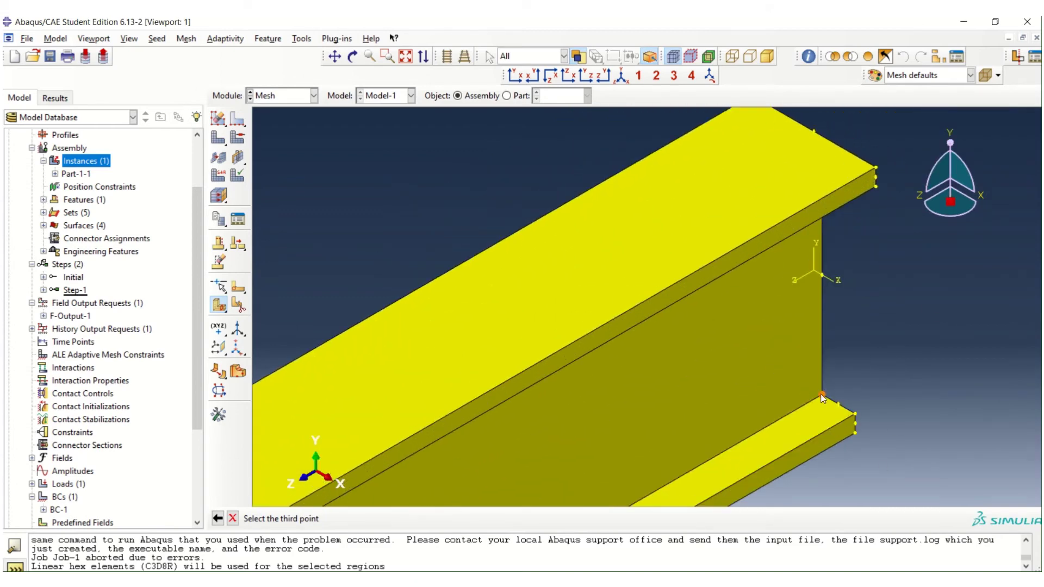
pyautogui.middleClick(866, 360)
pyautogui.scroll(-8, 909, 229)
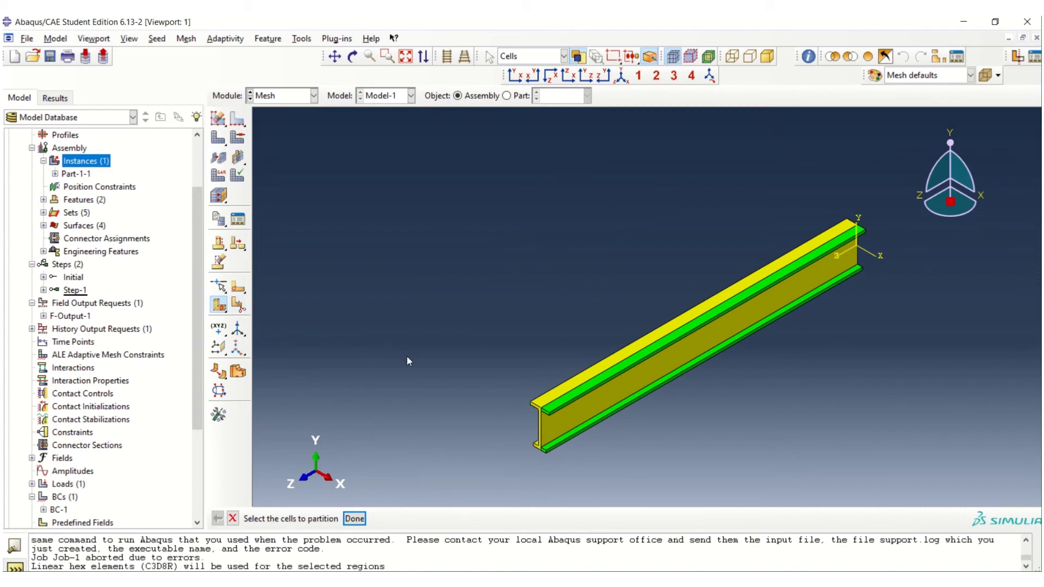
# - Finish the first cut and select the beam cells for a second cell partition
pyautogui.click(227, 298)
pyautogui.click(219, 306)
pyautogui.click(550, 402)
pyautogui.scroll(5, 472, 403)
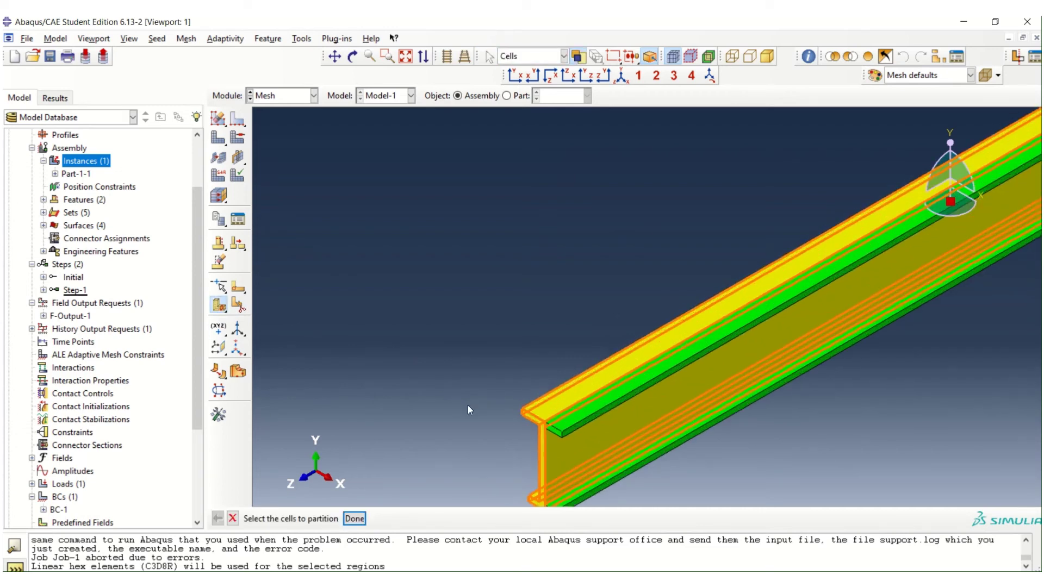
pyautogui.click(449, 409)
pyautogui.click(547, 410)
pyautogui.middleClick(490, 377)
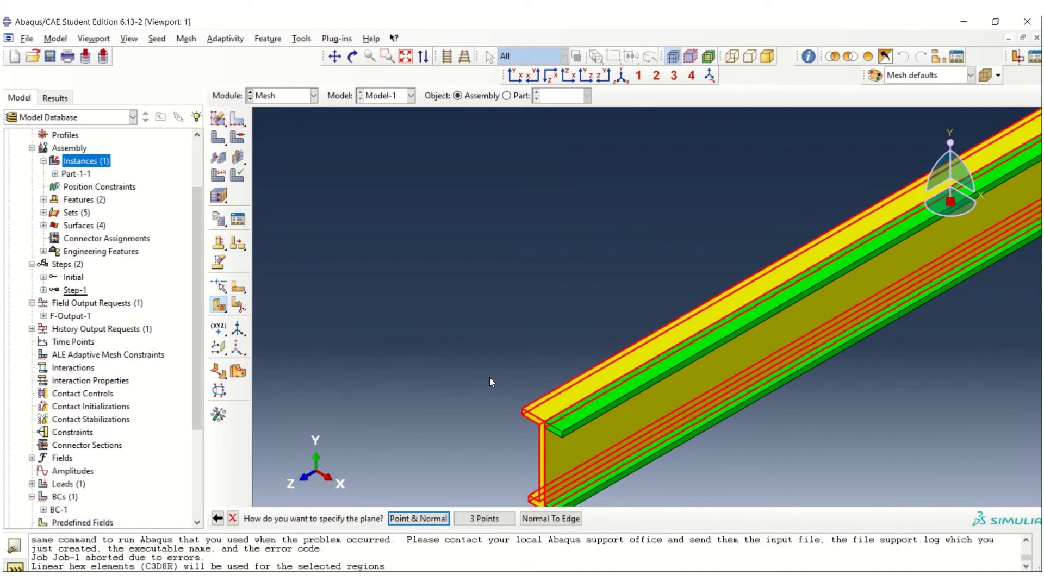
# - Start a 3-point cutting plane at the top web/flange corner and the lower flange corner
pyautogui.click(489, 520)
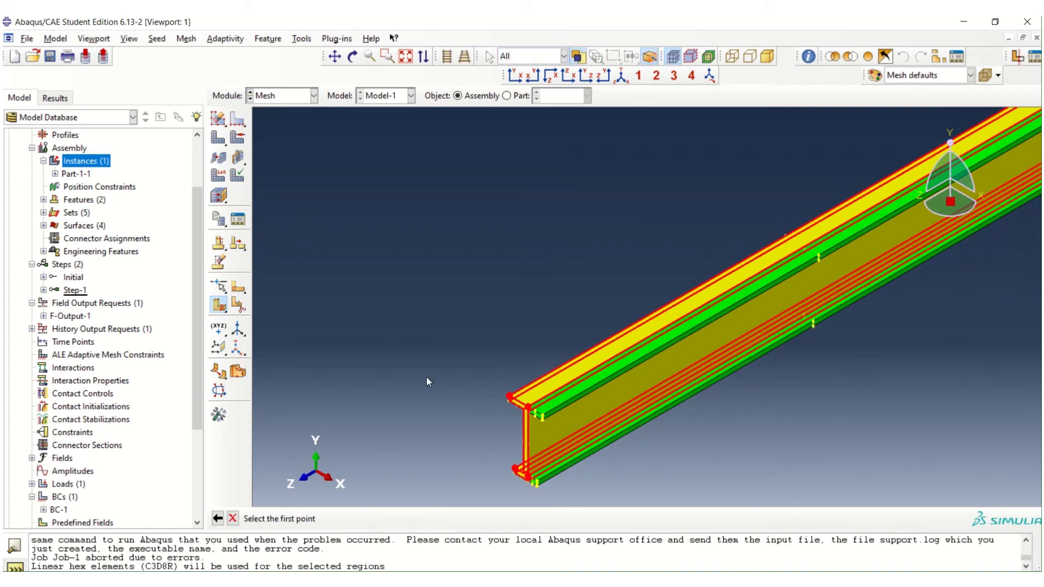
pyautogui.scroll(2, 581, 327)
pyautogui.scroll(-3, 497, 245)
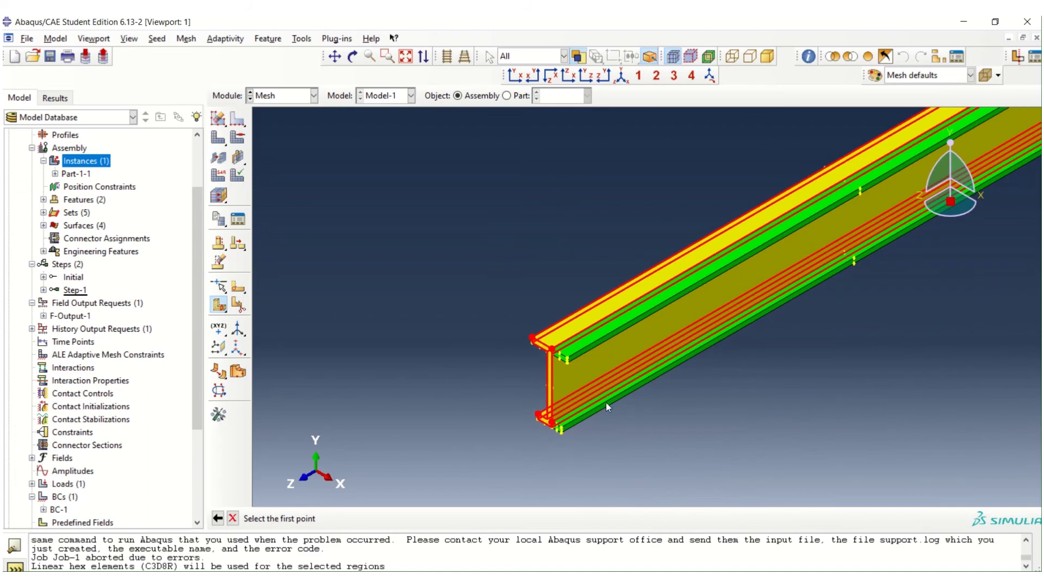
pyautogui.scroll(3, 605, 402)
pyautogui.scroll(4, 479, 345)
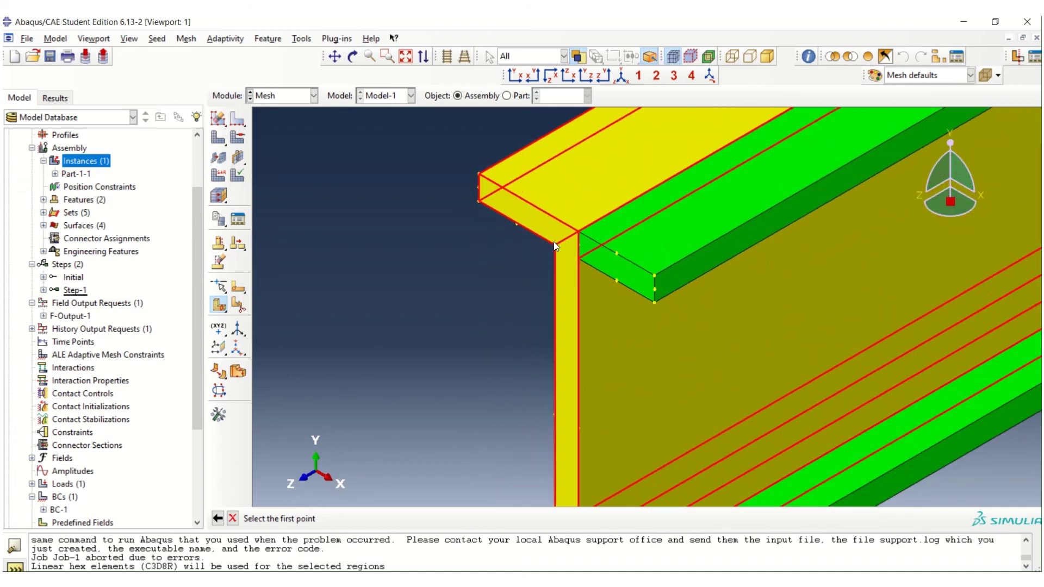
pyautogui.click(556, 245)
pyautogui.scroll(-5, 494, 299)
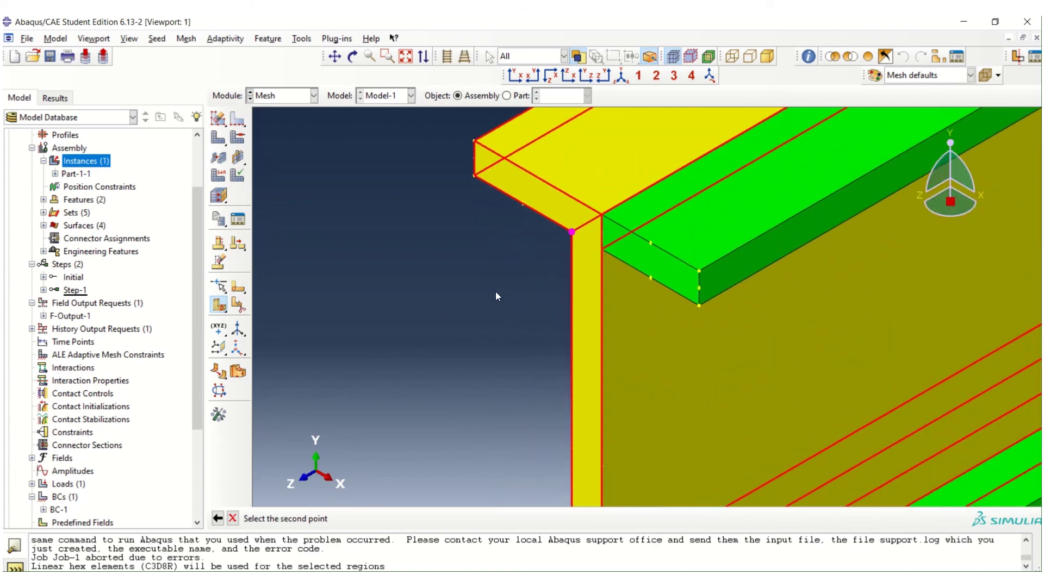
pyautogui.scroll(4, 503, 364)
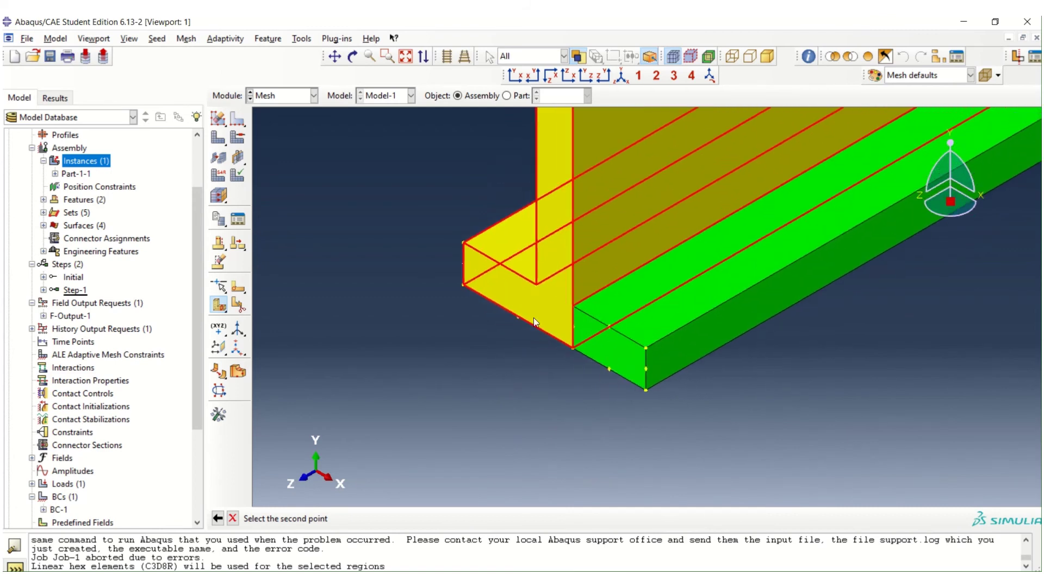
pyautogui.click(535, 284)
pyautogui.scroll(-5, 497, 413)
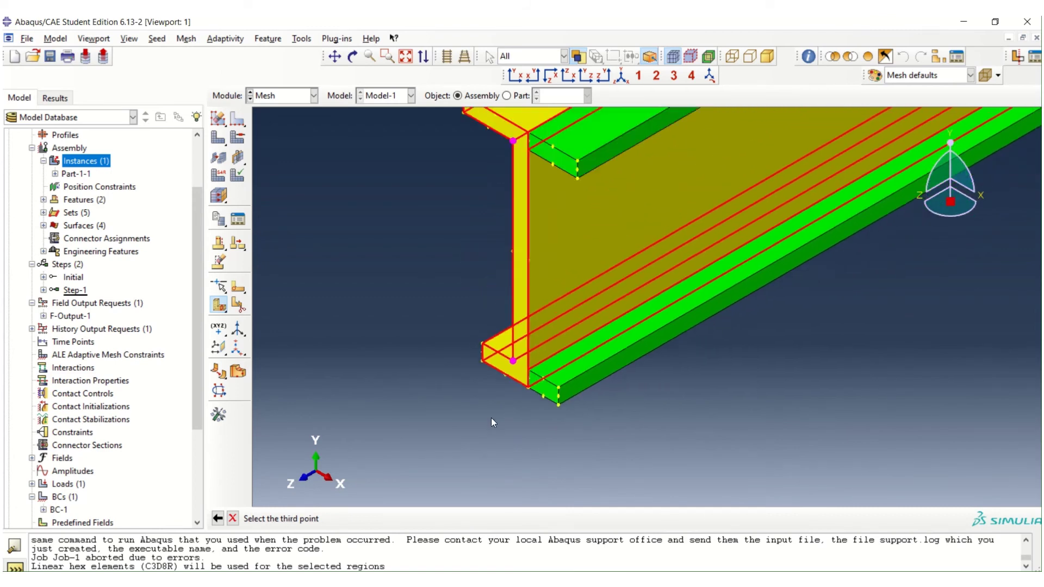
pyautogui.scroll(-3, 484, 415)
pyautogui.scroll(4, 821, 196)
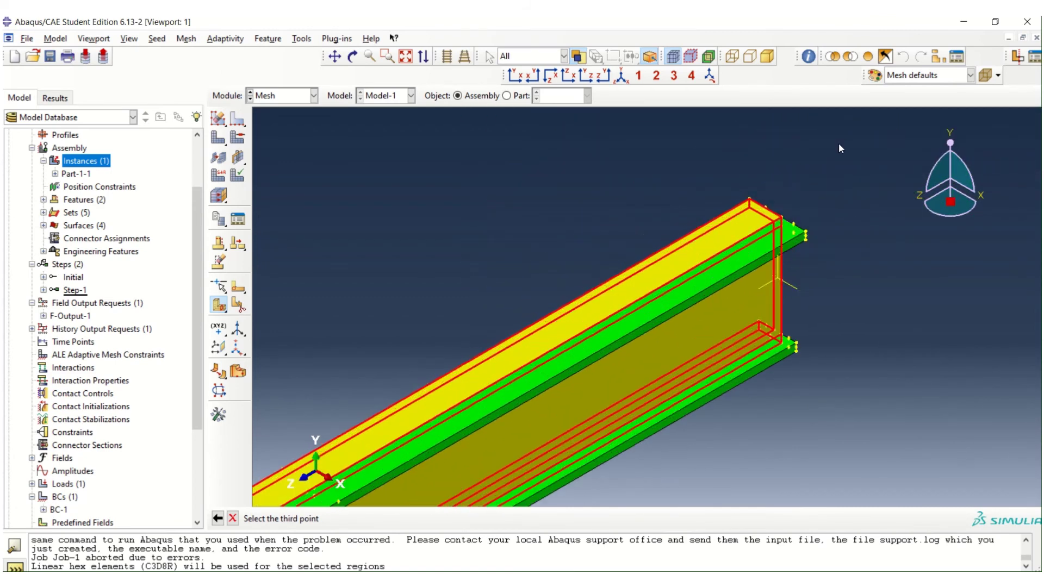
# - Rotate to the far flange corner, pick it as the third point, and create the partition
pyautogui.click(353, 56)
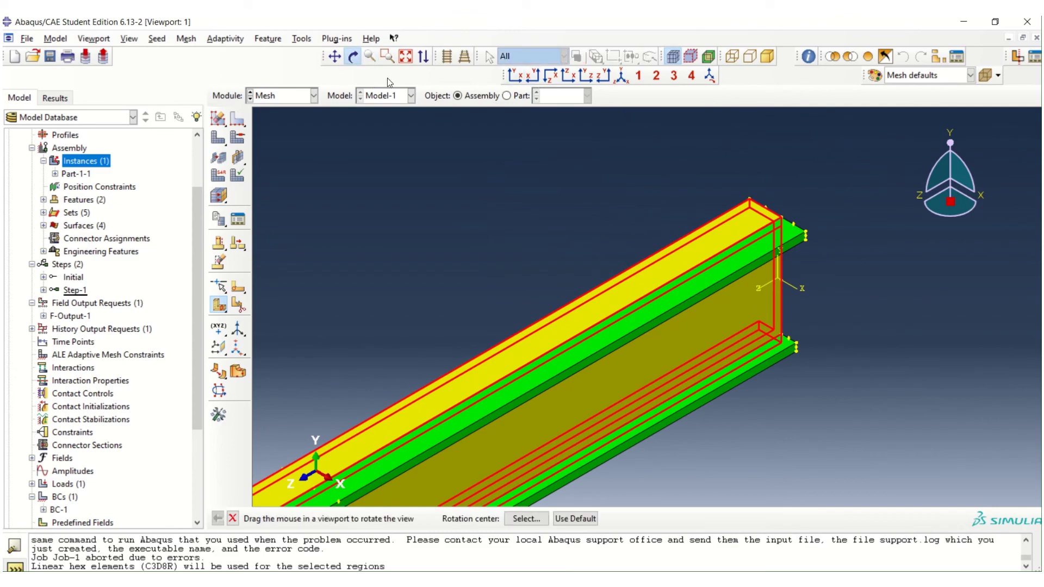
pyautogui.moveTo(811, 240); pyautogui.dragTo(996, 283)
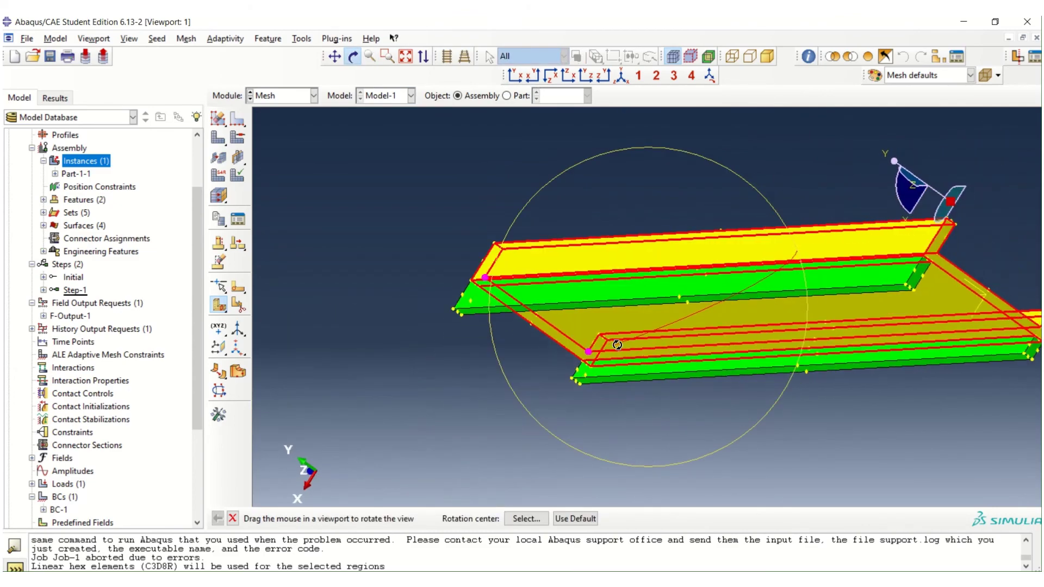
pyautogui.scroll(4, 992, 263)
pyautogui.press('Escape')
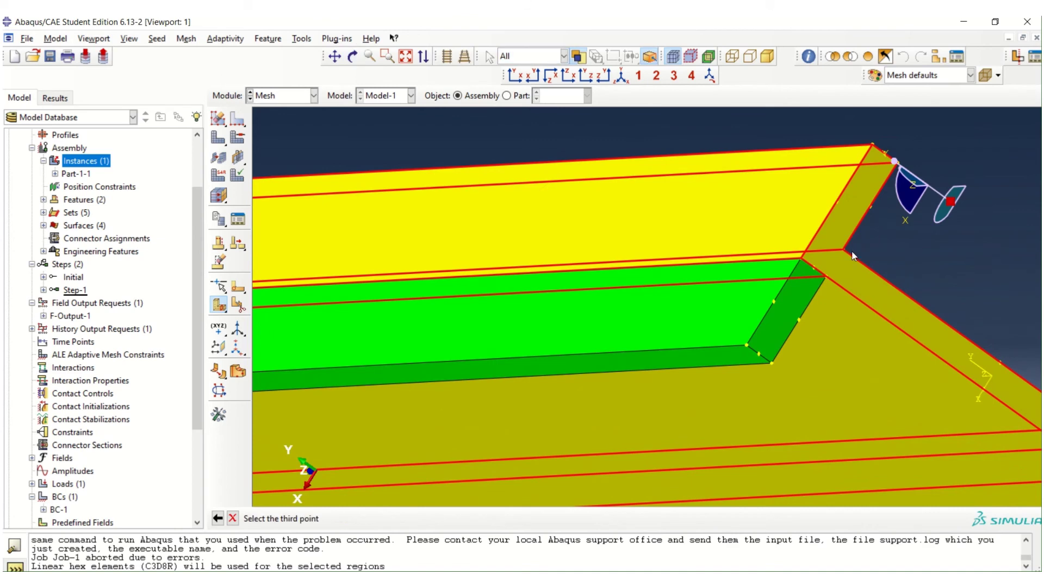
pyautogui.click(843, 250)
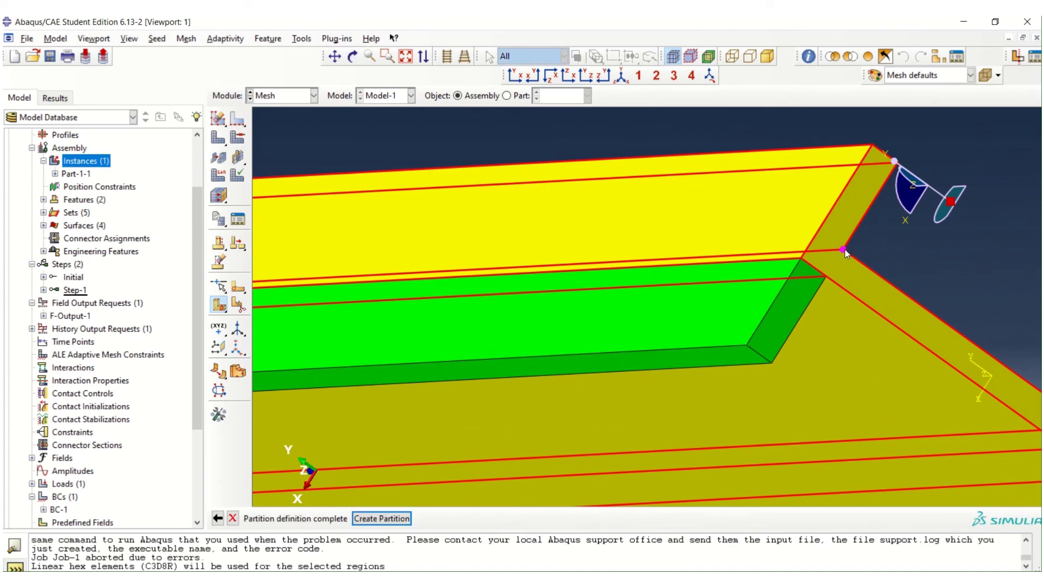
pyautogui.middleClick(915, 253)
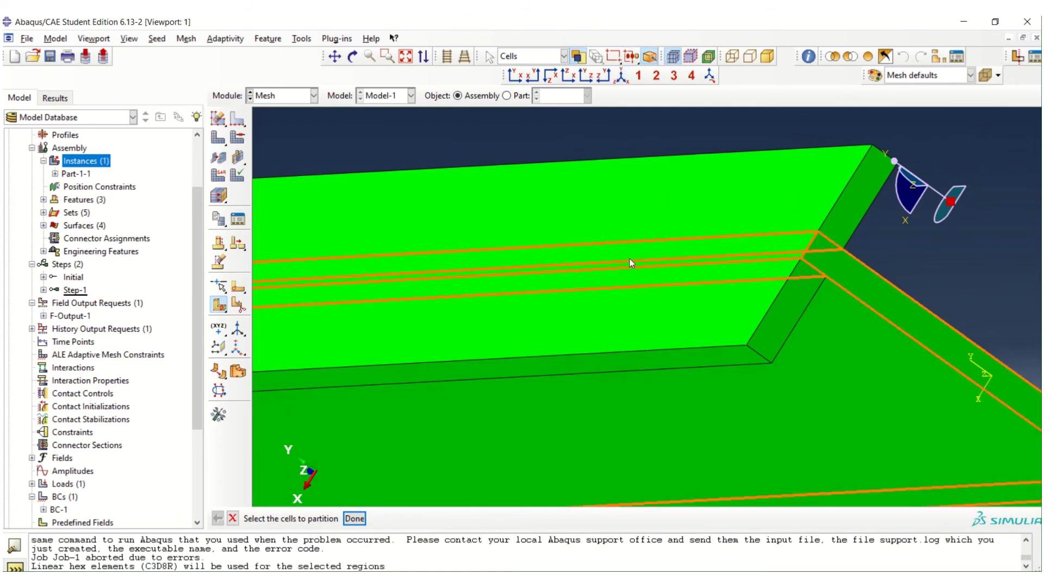
pyautogui.middleClick(628, 259)
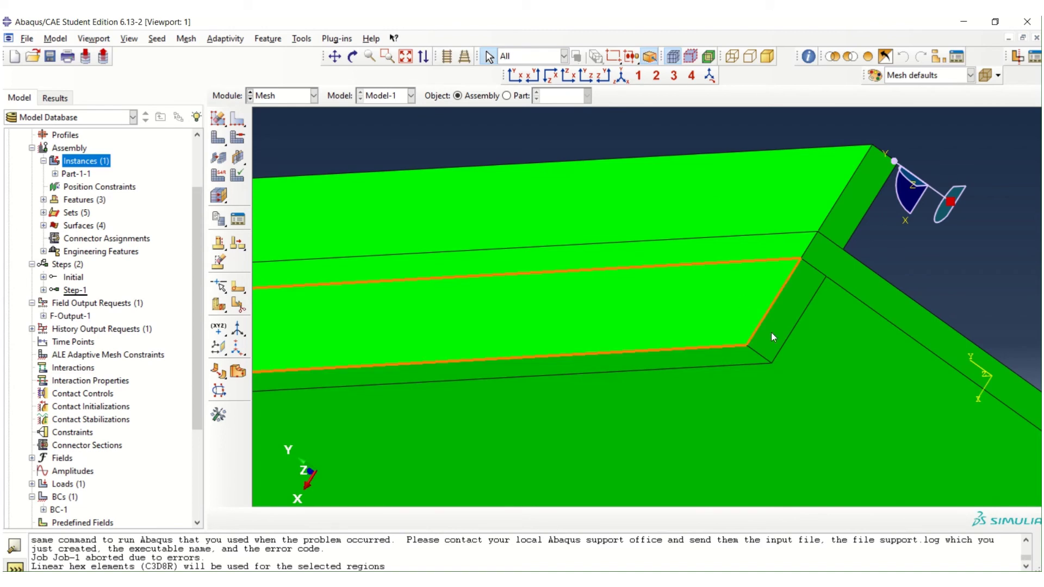
# - Show the beam in iso view and dismiss the message that there are no part seeds to delete
pyautogui.click(623, 77)
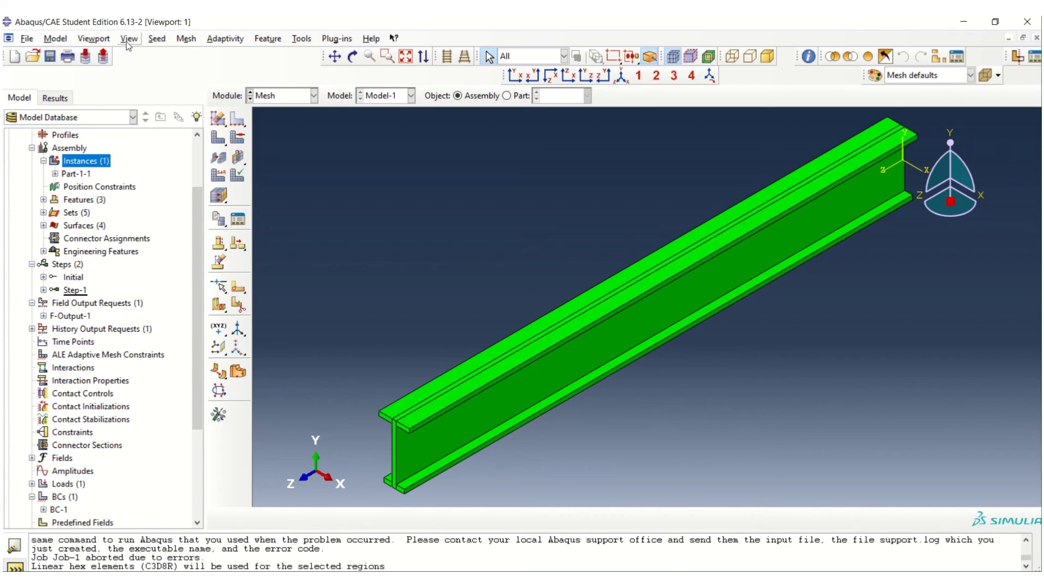
pyautogui.click(220, 127)
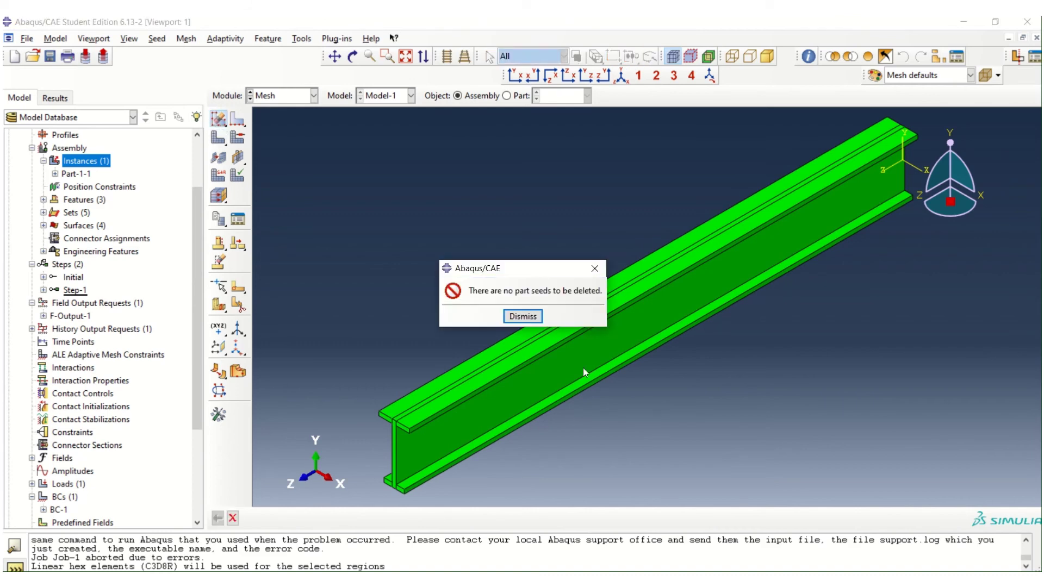
pyautogui.click(594, 269)
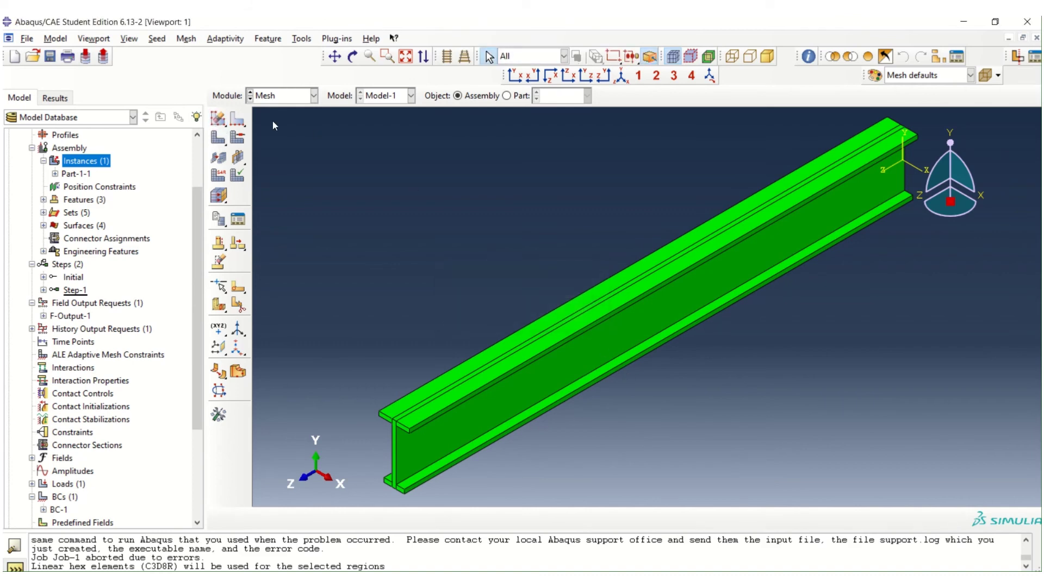
# - Seed the whole part with a global size of 50 and request meshing of the instance
pyautogui.click(225, 123)
pyautogui.click(237, 120)
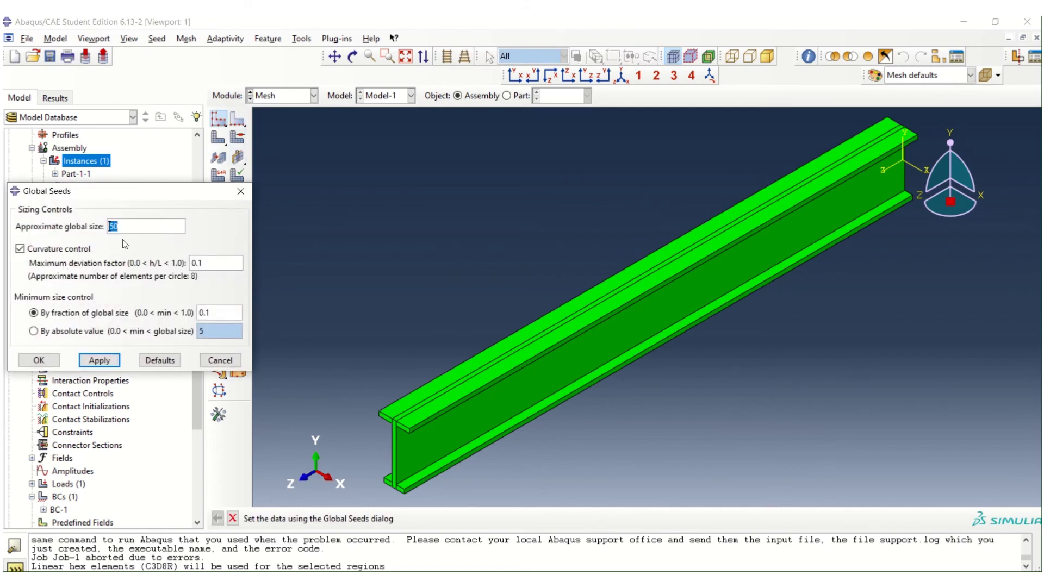
pyautogui.click(38, 360)
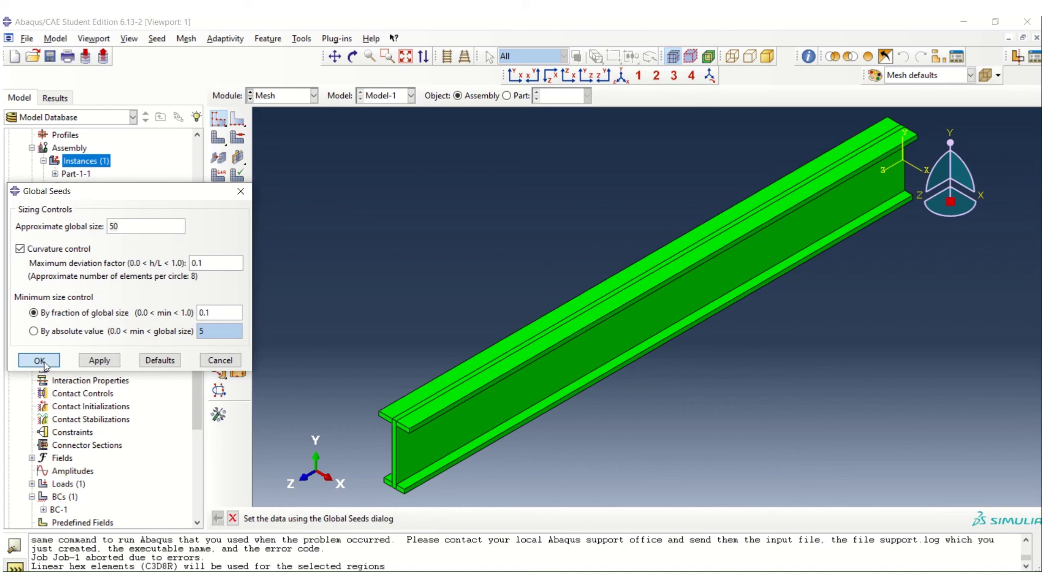
pyautogui.middleClick(371, 338)
pyautogui.click(220, 138)
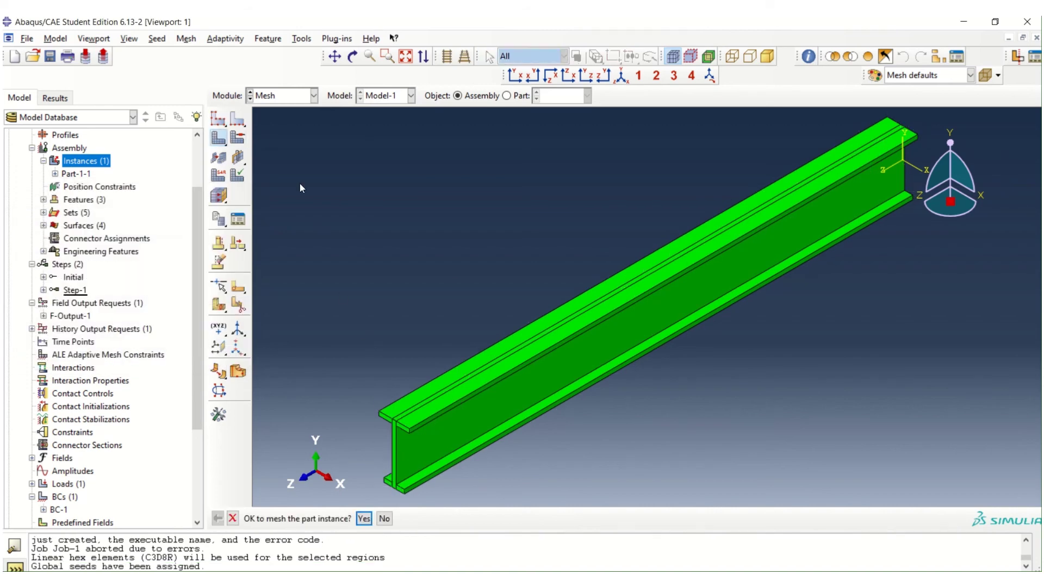
# - Mesh instance Part-1-1 into 160 hex elements and inspect it in front and iso views
pyautogui.middleClick(456, 279)
pyautogui.scroll(2, 529, 471)
pyautogui.scroll(-3, 539, 461)
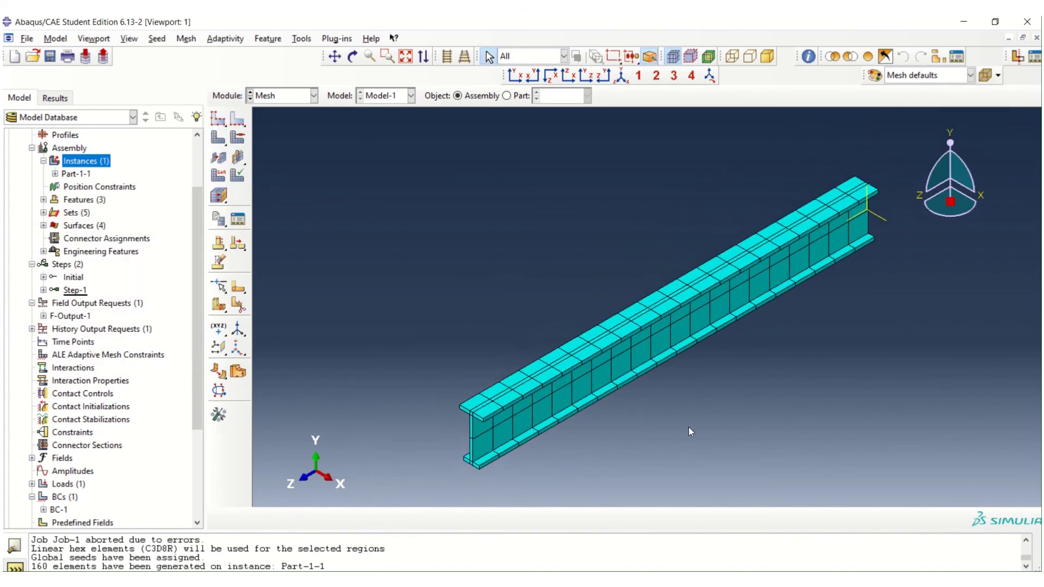
pyautogui.scroll(5, 520, 473)
pyautogui.scroll(1, 451, 464)
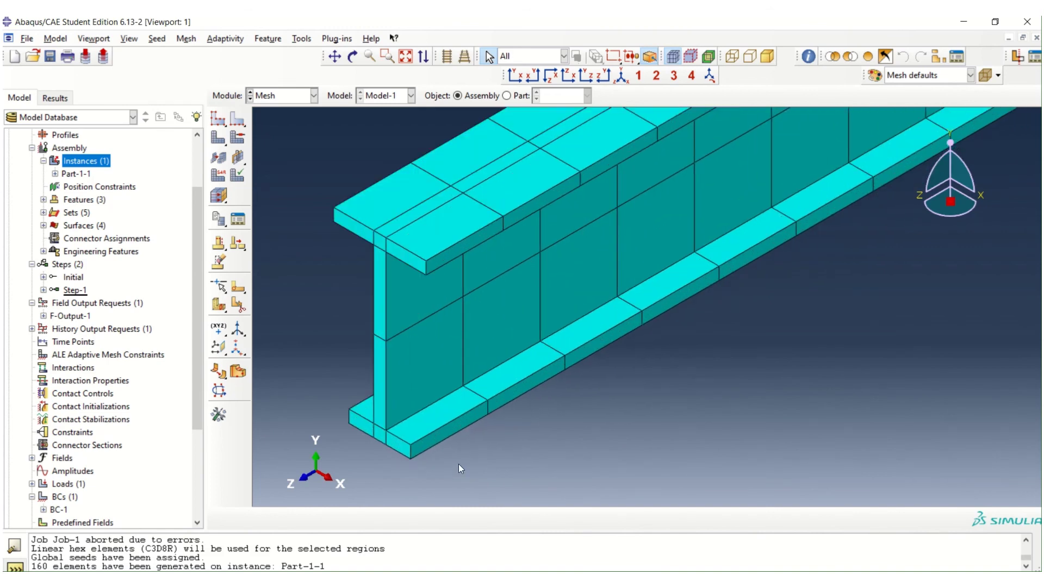
pyautogui.click(515, 75)
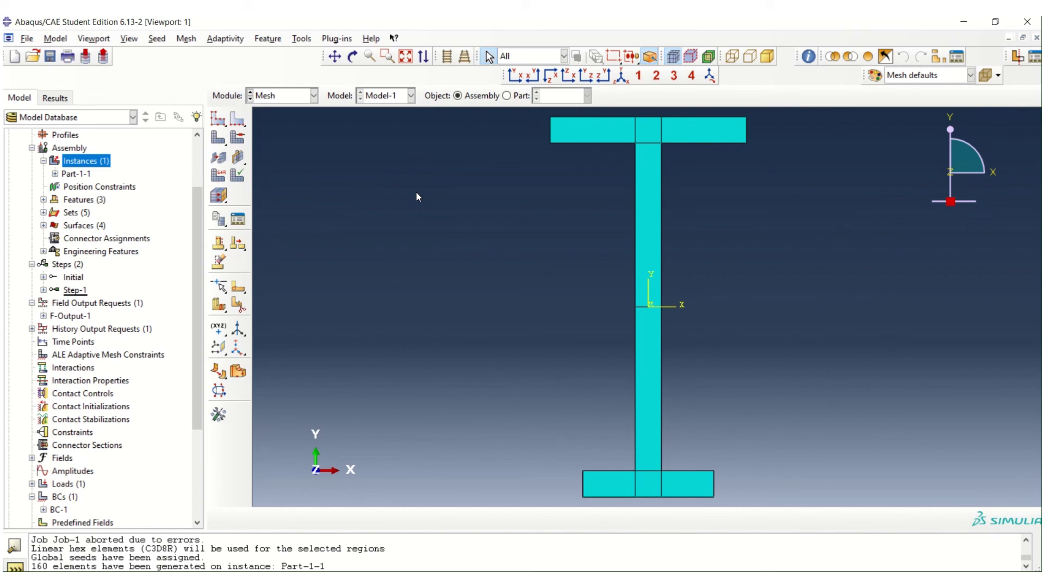
pyautogui.scroll(-2, 442, 292)
pyautogui.click(620, 76)
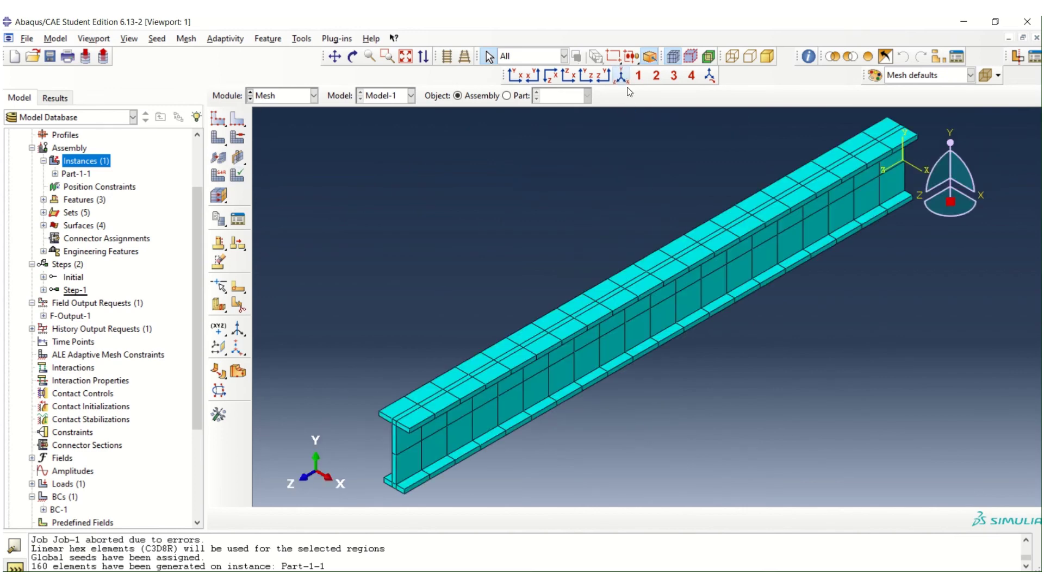
pyautogui.scroll(-1, 560, 373)
pyautogui.click(560, 373)
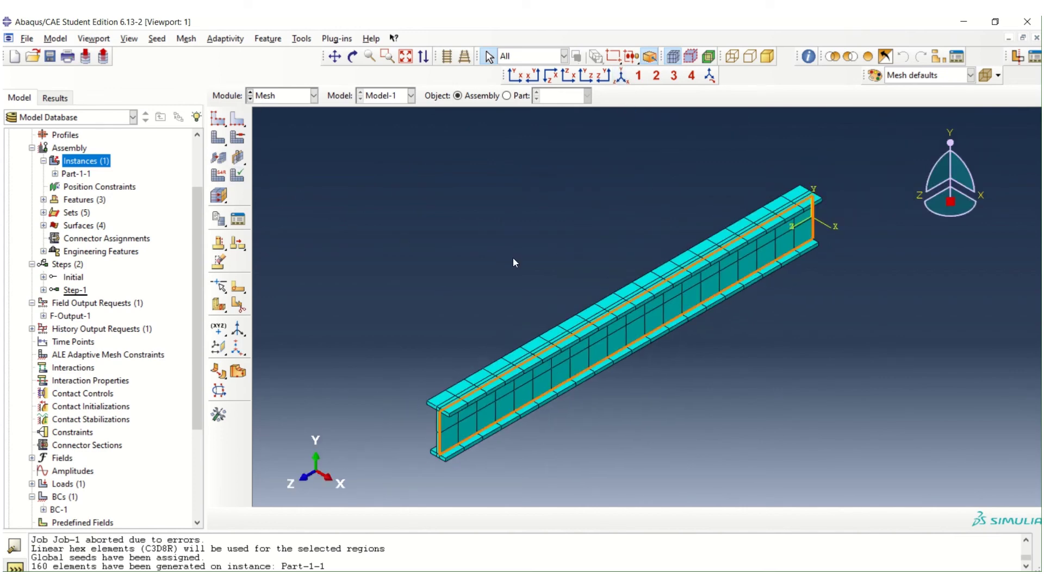
# - Assign C3D8R linear hex, reduced-integration 3D stress elements to the entire beam
pyautogui.click(219, 175)
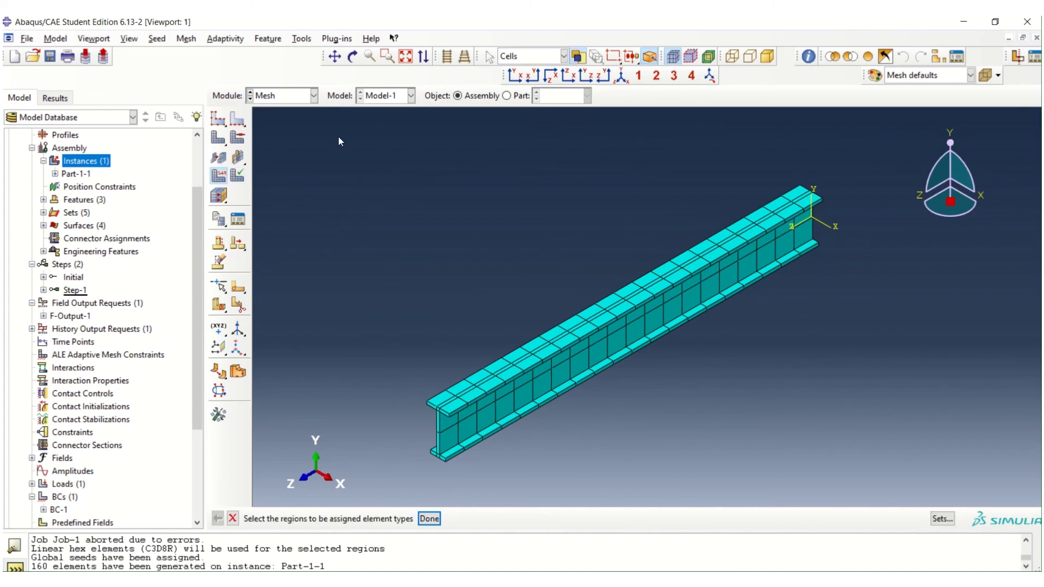
pyautogui.moveTo(338, 136); pyautogui.dragTo(812, 492)
pyautogui.middleClick(922, 449)
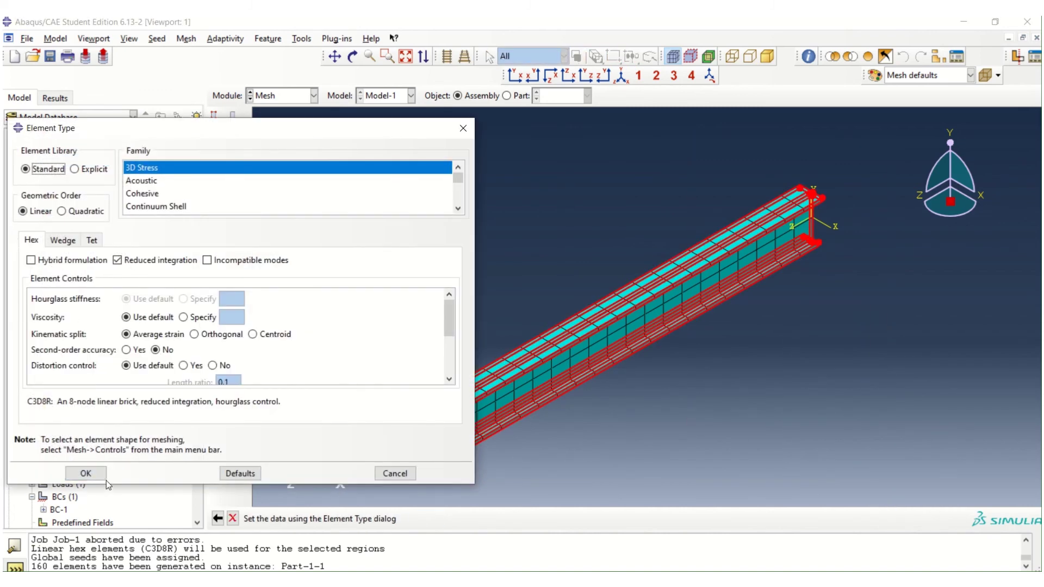
pyautogui.click(87, 473)
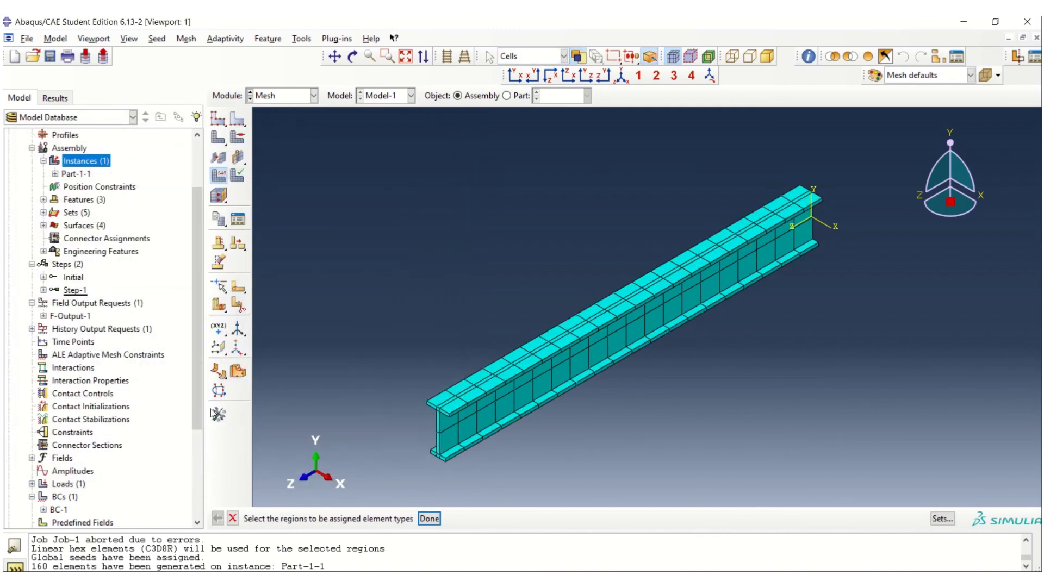
pyautogui.middleClick(442, 211)
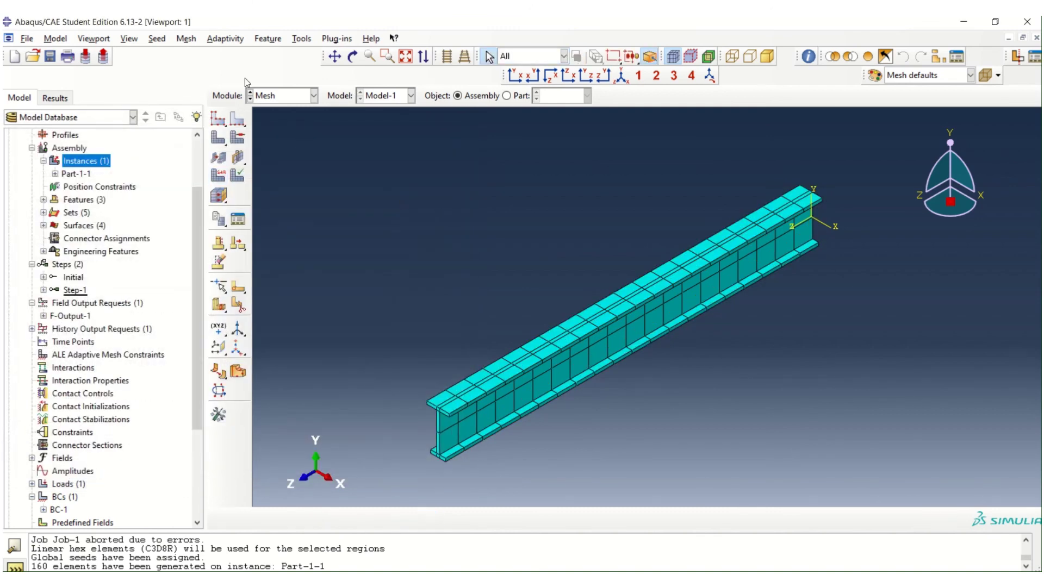
# - Resubmit Job-1 from the Job module, overwriting its old files, so it runs to Completed
pyautogui.click(278, 97)
pyautogui.click(273, 211)
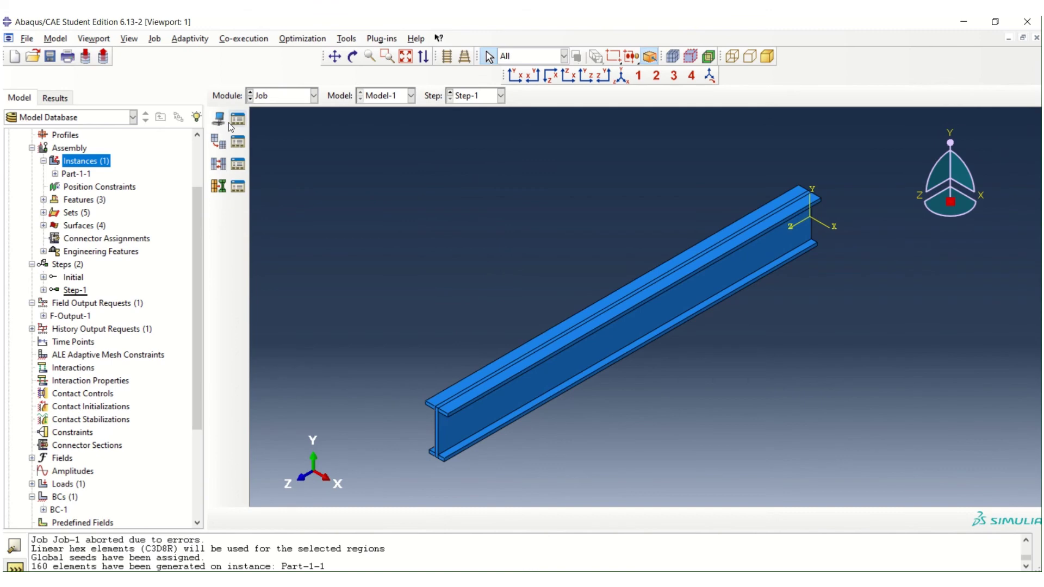
pyautogui.click(239, 120)
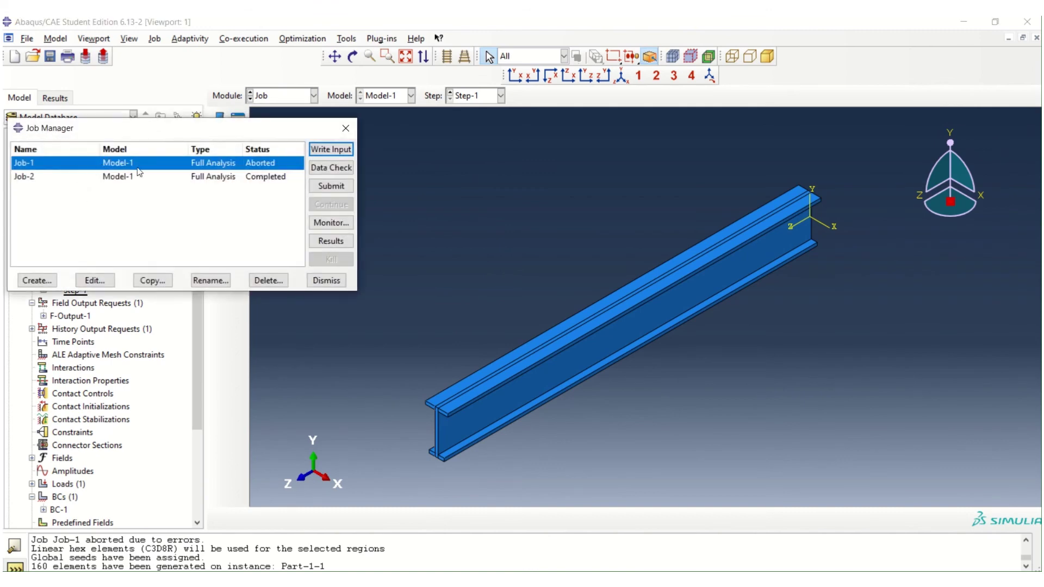
pyautogui.click(336, 191)
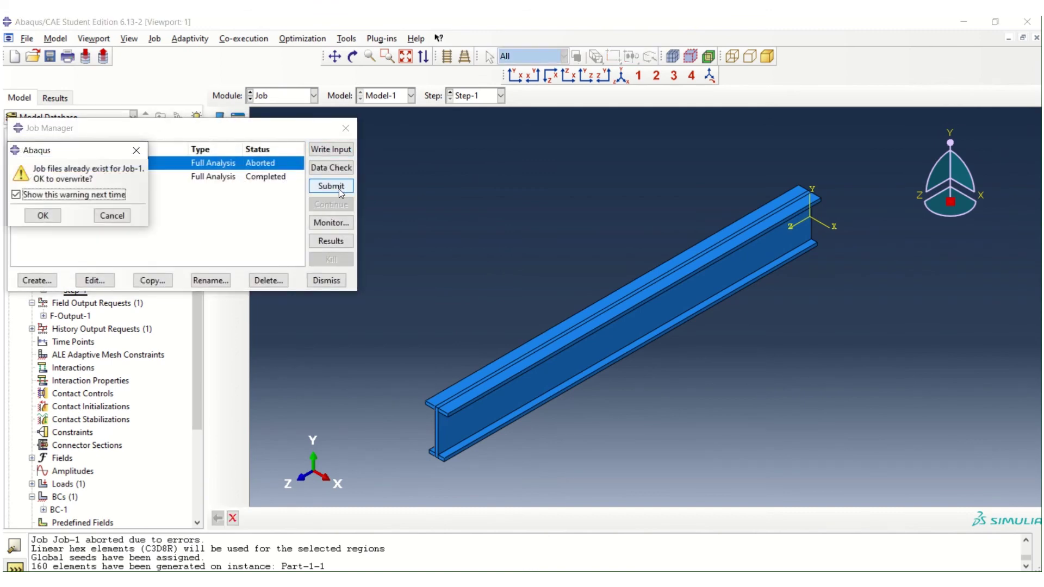
pyautogui.click(42, 215)
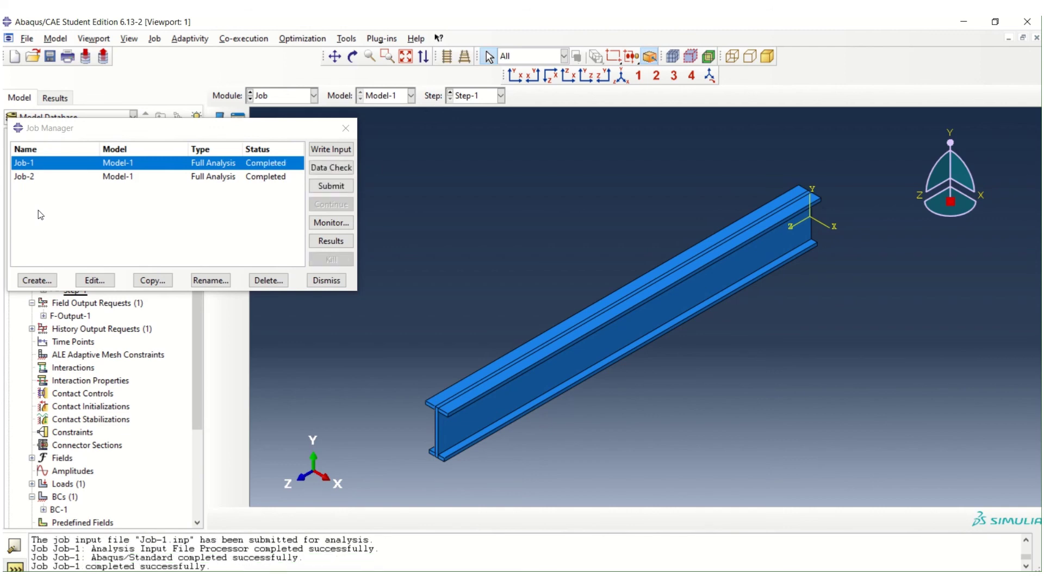
# - Open Job-1 results and plot the Mises stress contour on the deformed beam from the side
pyautogui.click(333, 241)
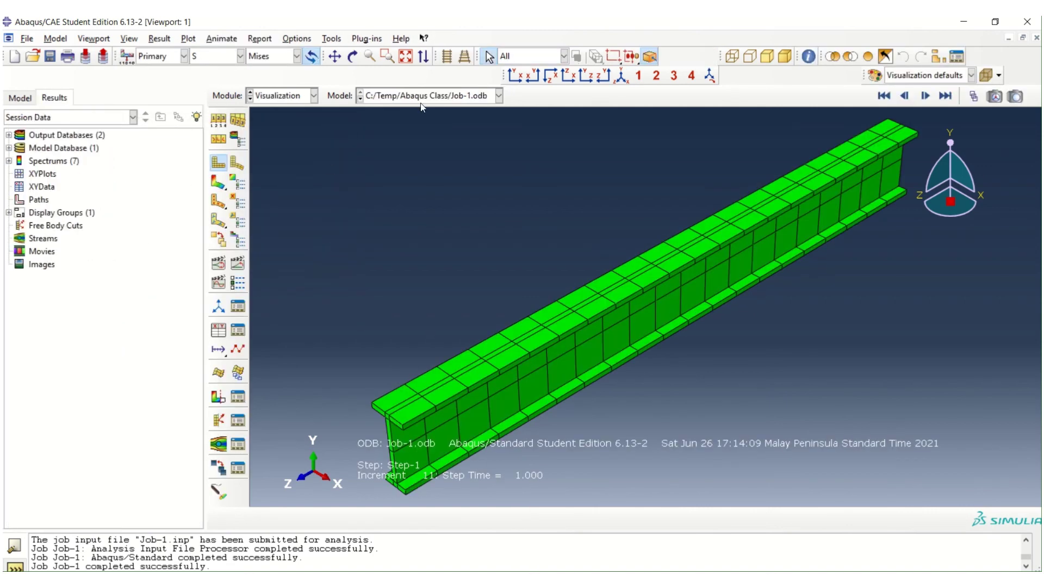
pyautogui.click(603, 78)
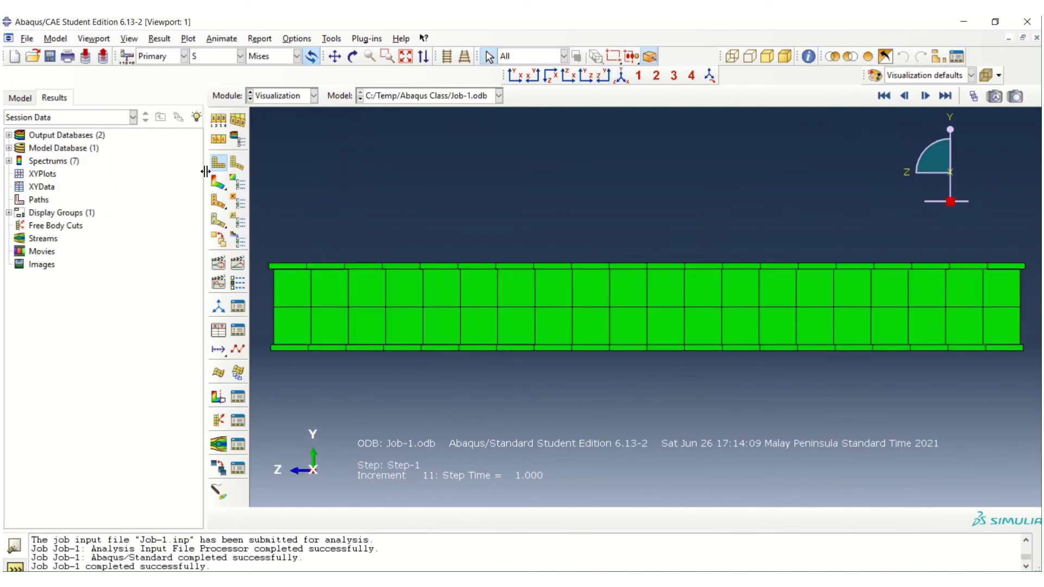
pyautogui.click(218, 183)
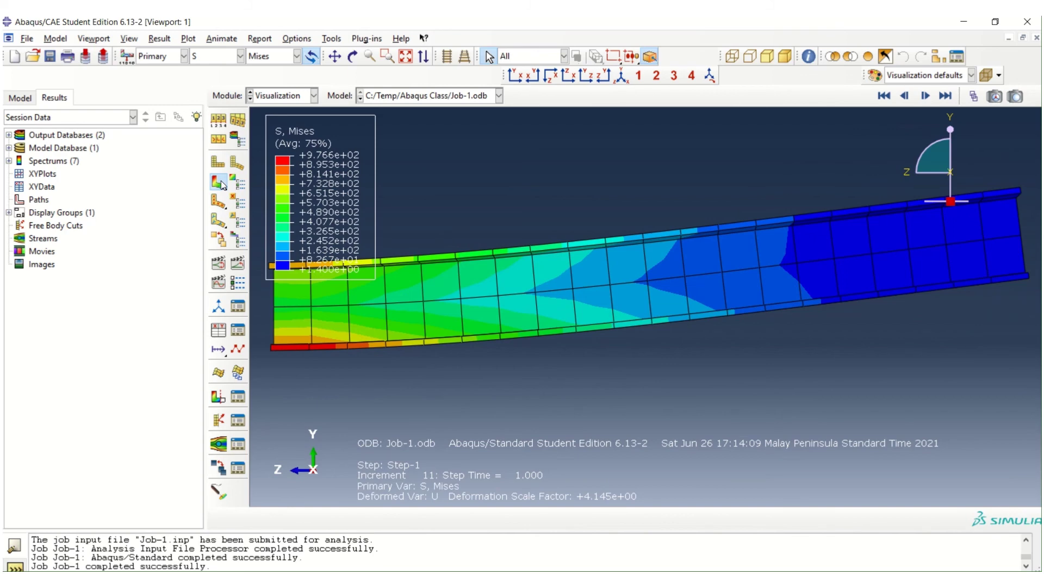
pyautogui.keyDown('ctrl'); pyautogui.keyDown('alt'); pyautogui.moveTo(585, 314); pyautogui.dragTo(629, 344, button='middle'); pyautogui.keyUp('alt'); pyautogui.keyUp('ctrl')
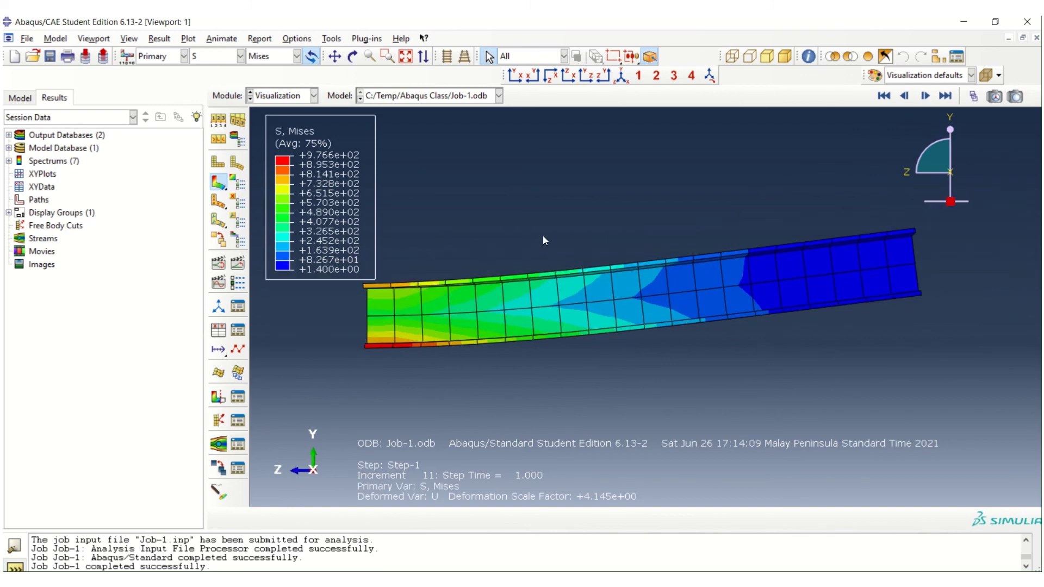